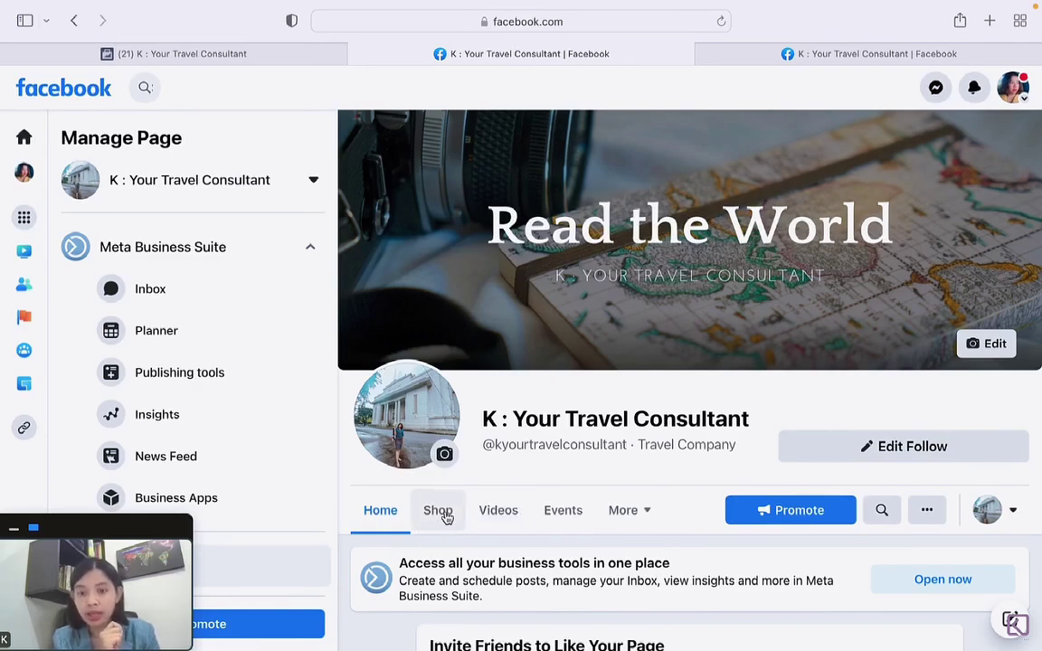
Step: Open the travel consultant page's Shop tab to list its two clothing products
click(438, 510)
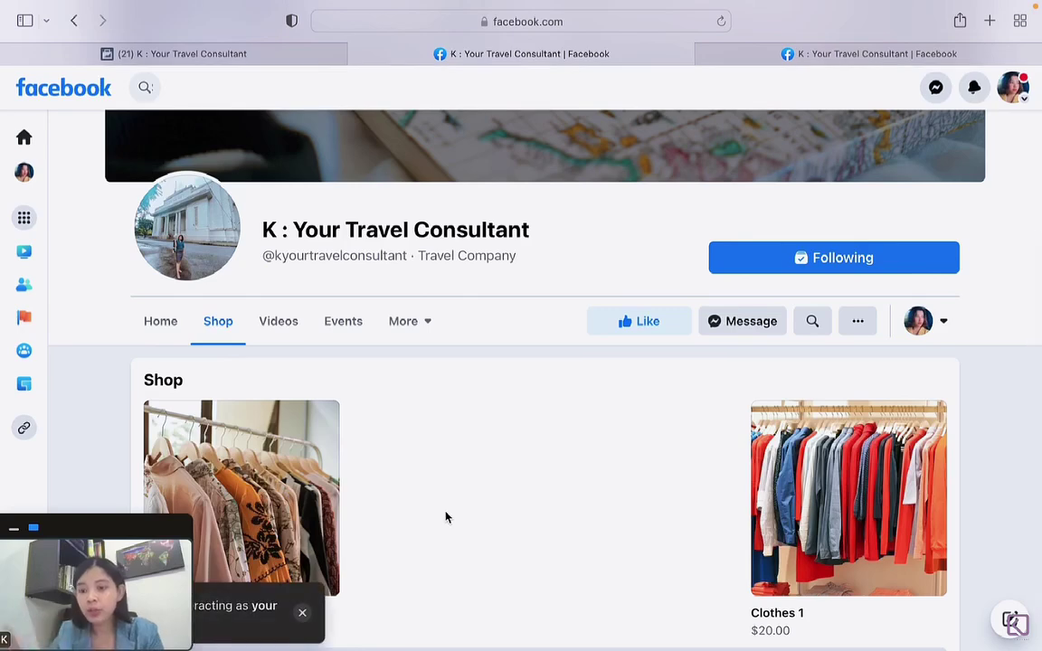
scroll(445, 517, down, 2)
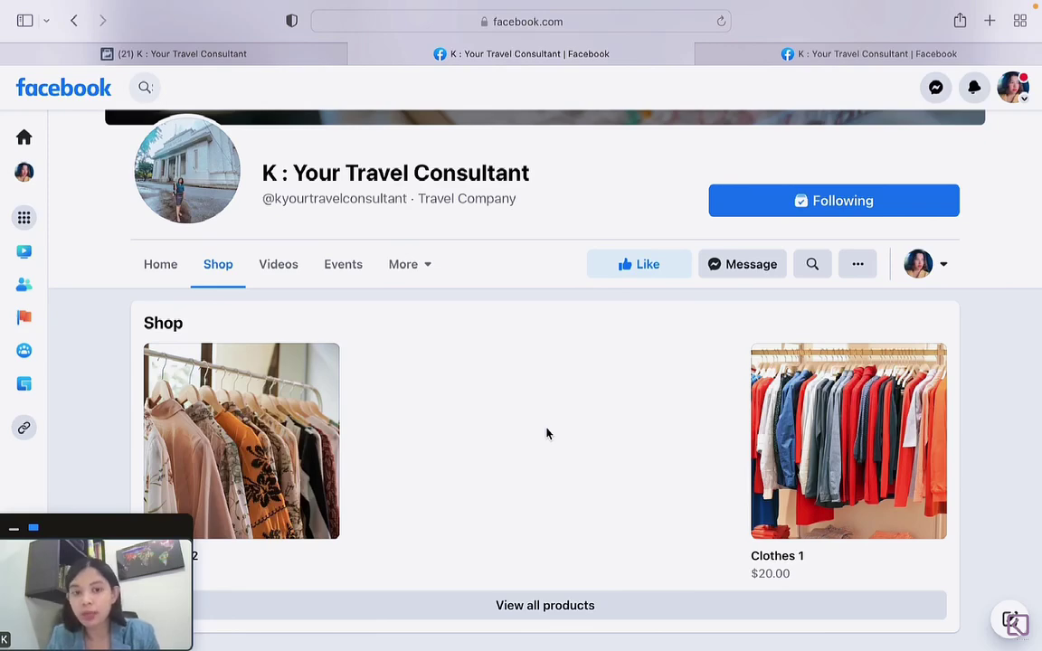
mouse_move(241, 498)
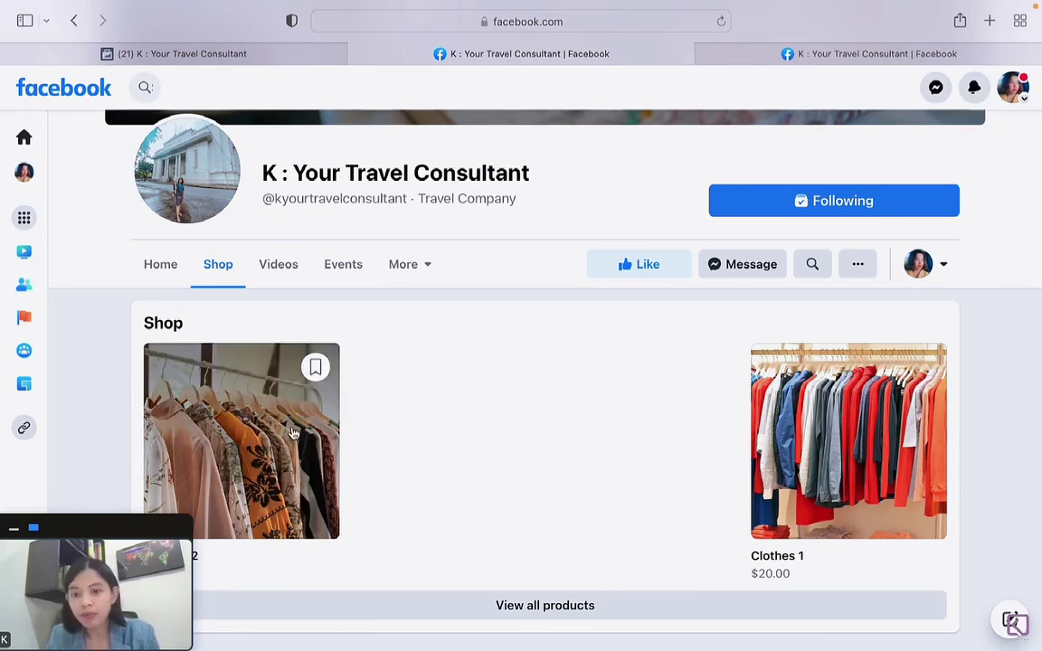
Step: Open the $10.00 Clothes 2 product page, then view and close its share options
click(293, 433)
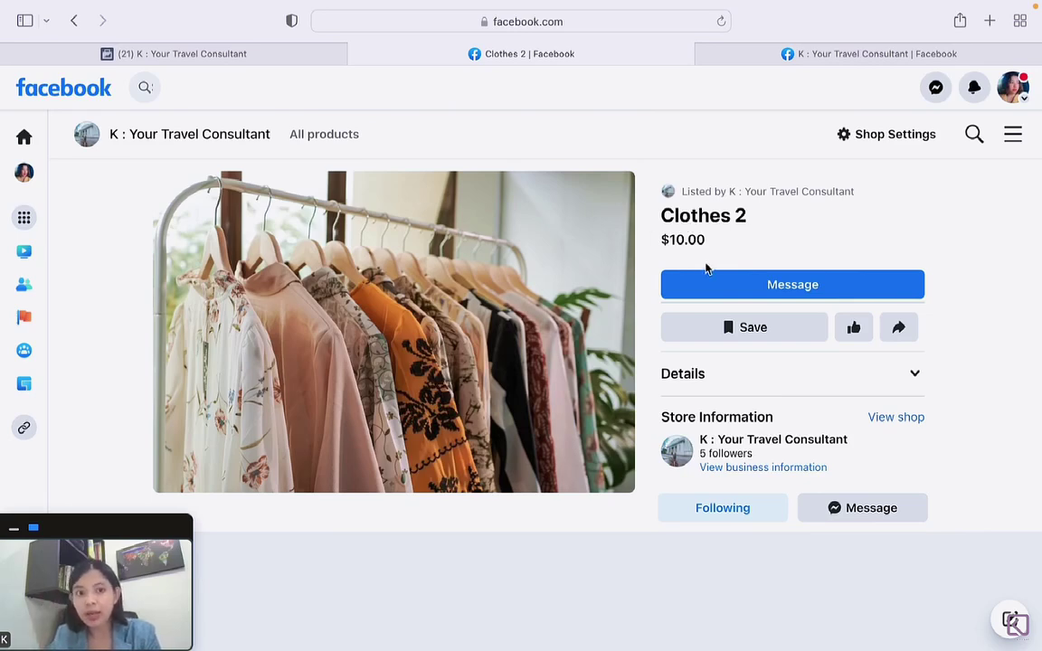
click(898, 328)
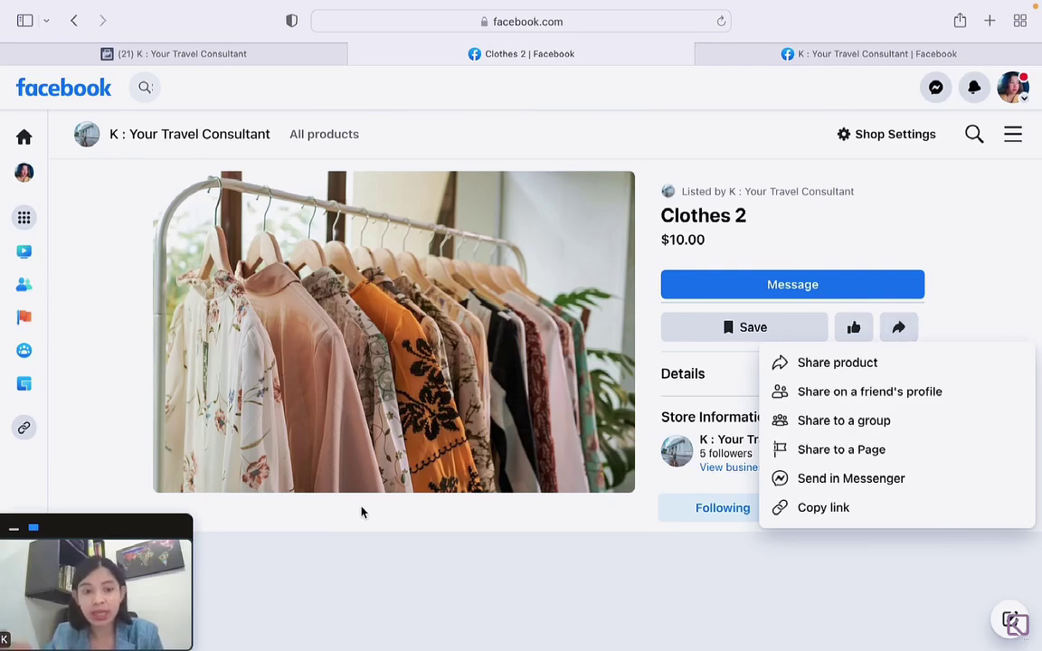
click(387, 530)
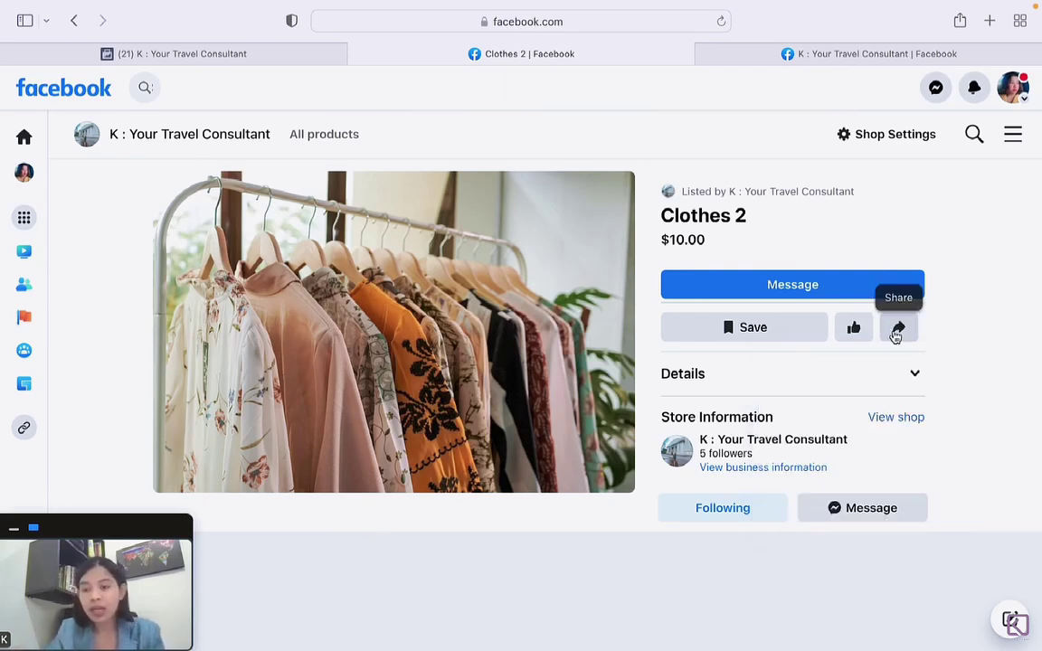
Step: Go back to the Shop listing that shows Clothes 1 and Clothes 2
click(74, 23)
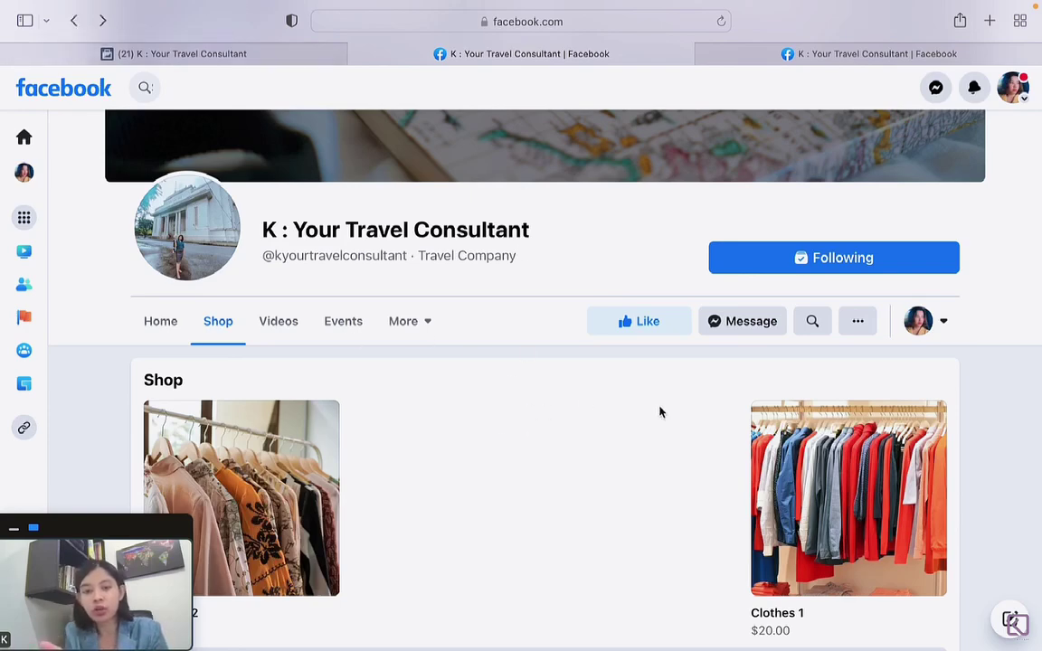
scroll(575, 569, down, 2)
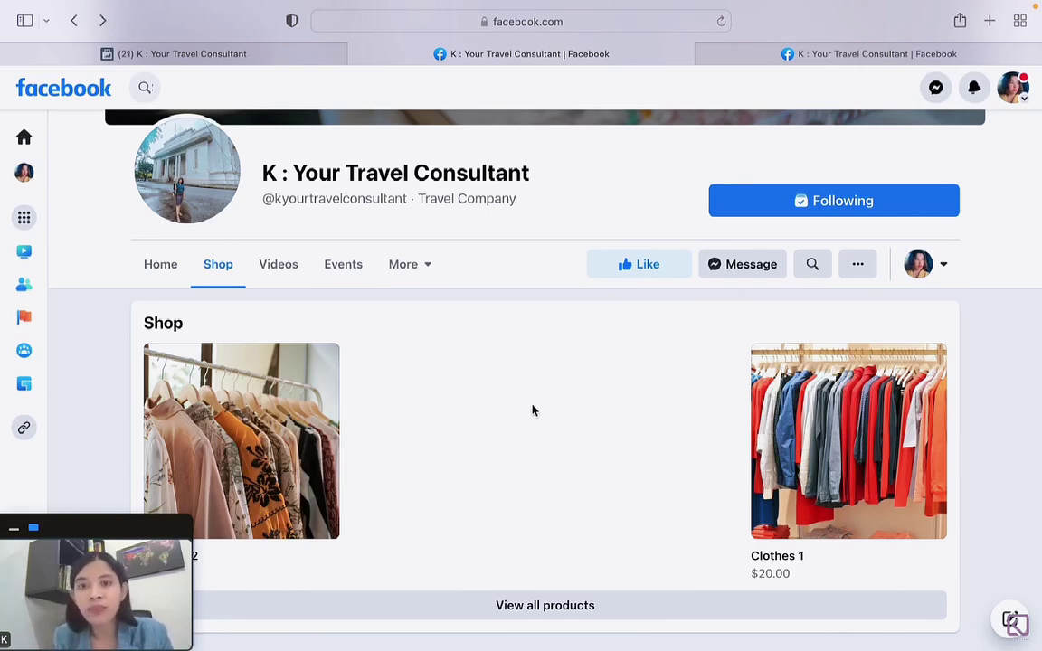
Step: Switch to the page management view and open Manage shop, which notes one rejected item
click(788, 54)
scroll(190, 435, down, 5)
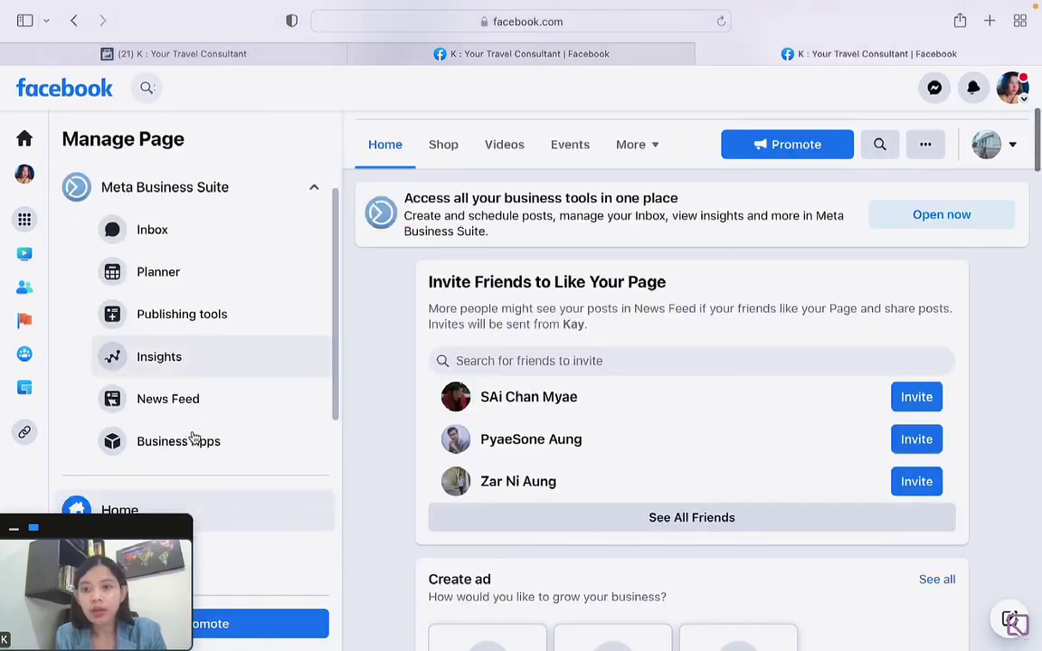
scroll(193, 439, down, 5)
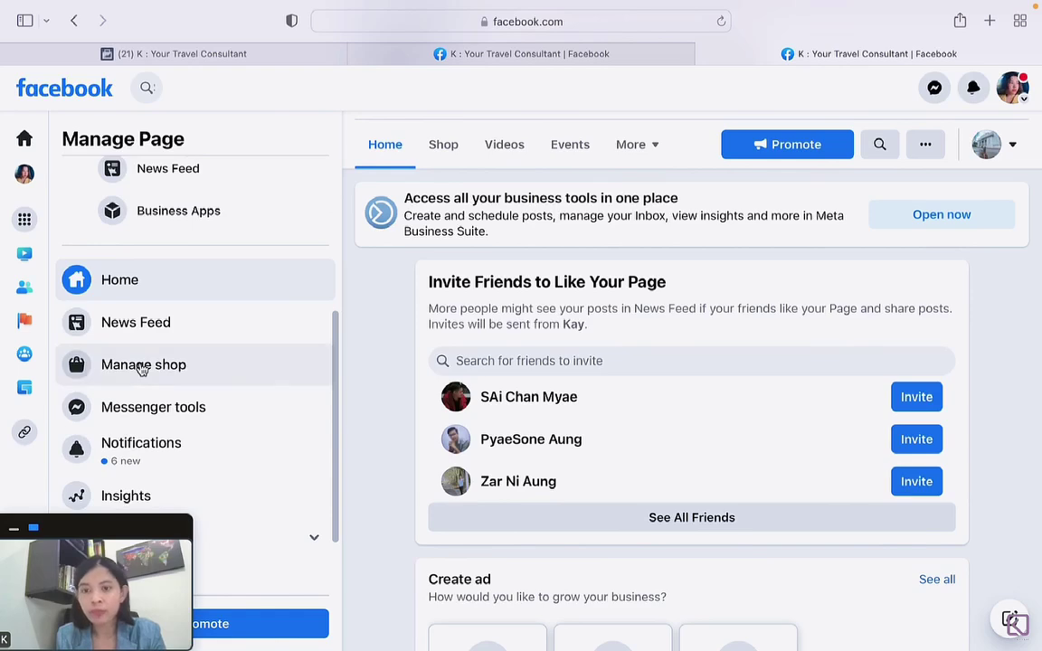
click(142, 370)
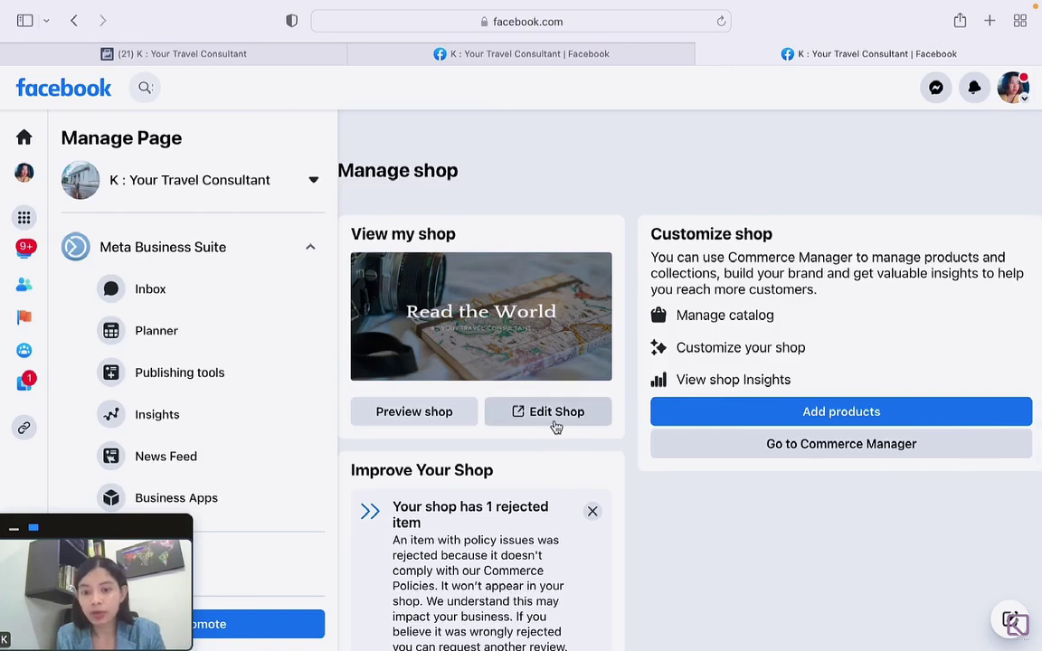
scroll(504, 452, down, 2)
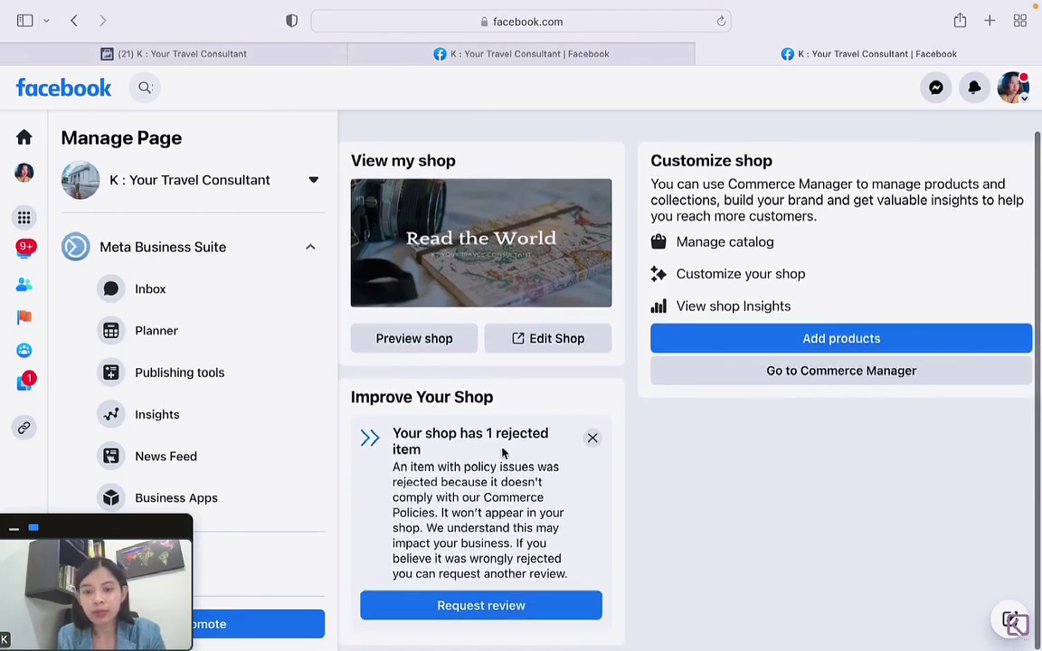
Step: Open the Edit Shop builder on the Home Page layout and collapse the empty Carousel
click(559, 347)
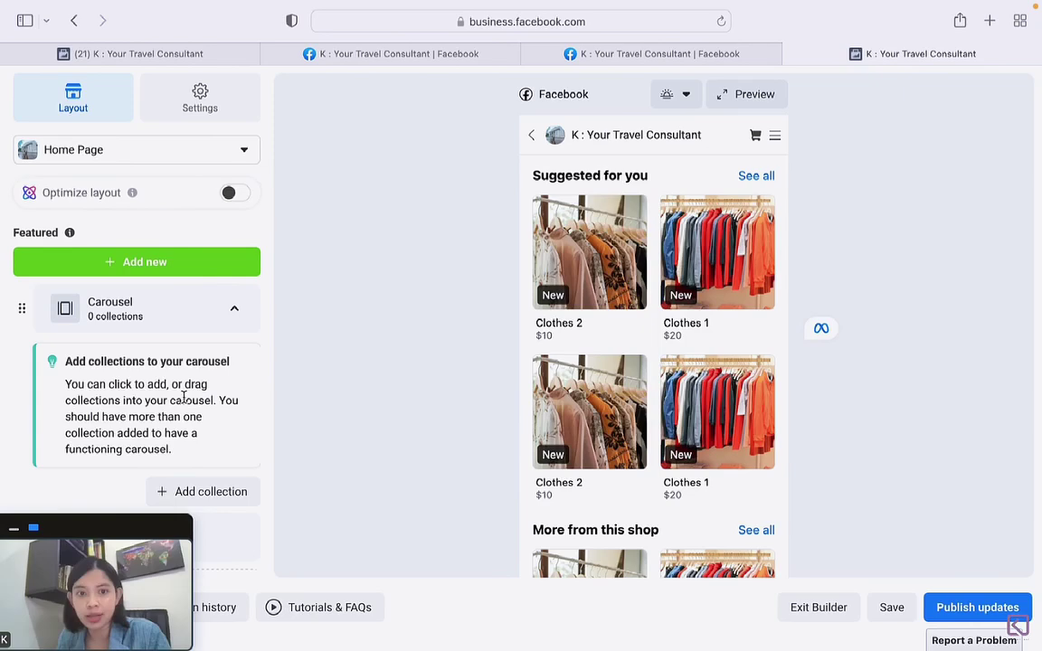
scroll(183, 396, down, 4)
scroll(157, 389, up, 3)
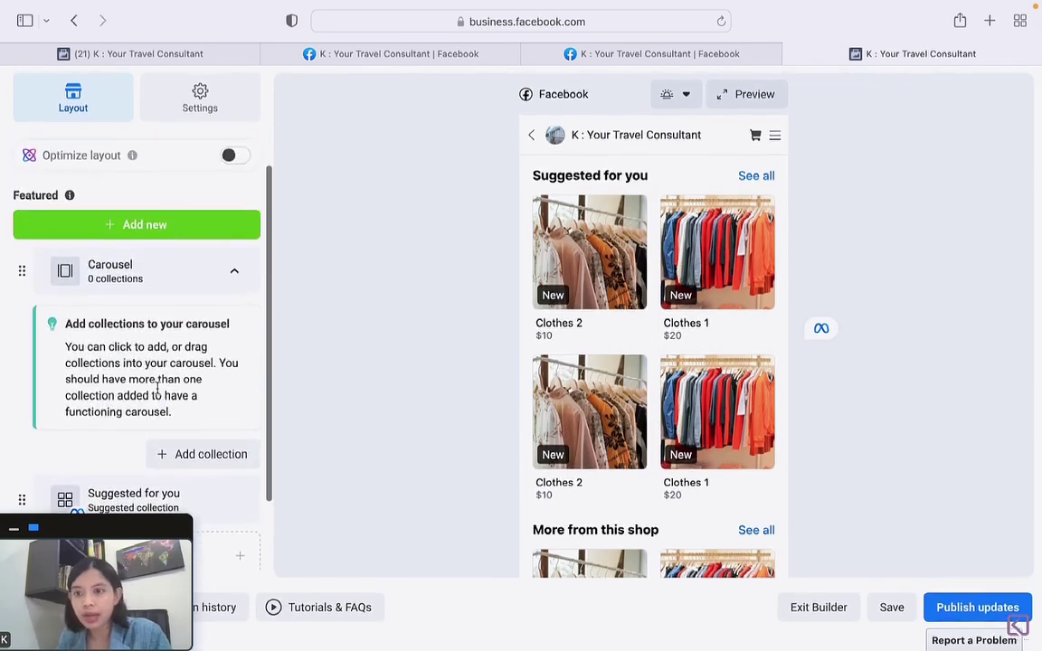
scroll(156, 389, down, 2)
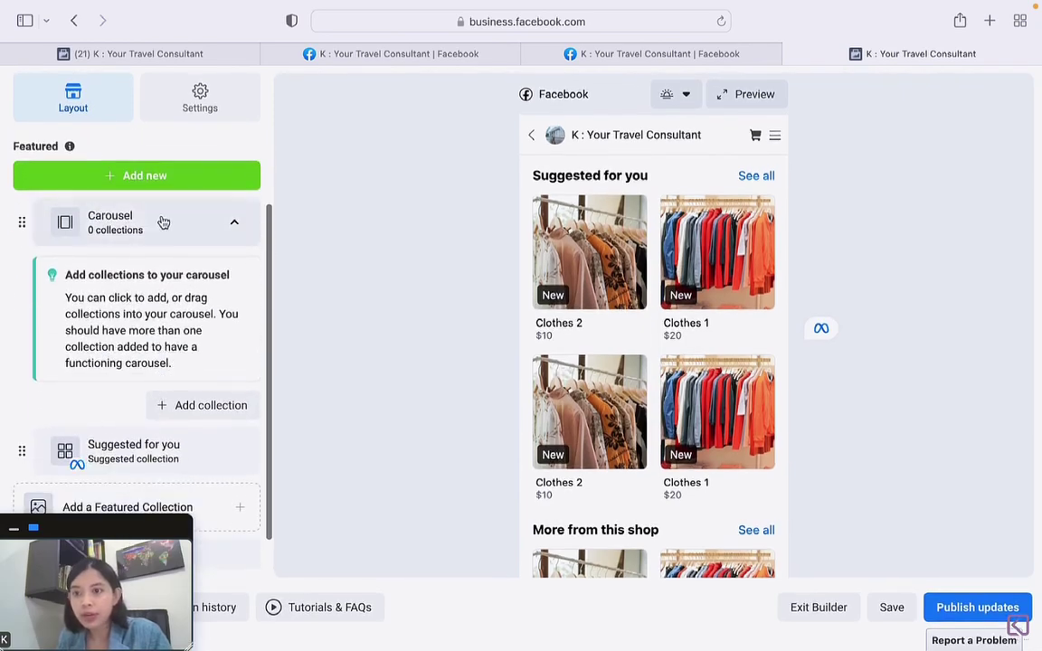
scroll(159, 272, up, 3)
click(232, 295)
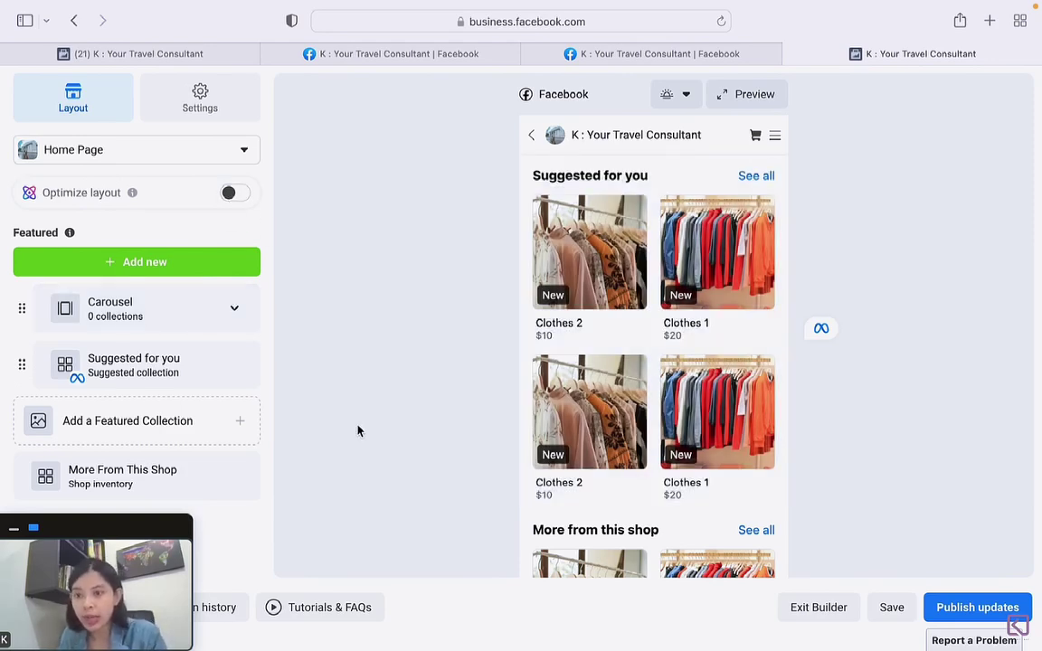
Step: Turn on Optimize layout so Clothes 1 and Clothes 2 fill the home page sections
click(237, 193)
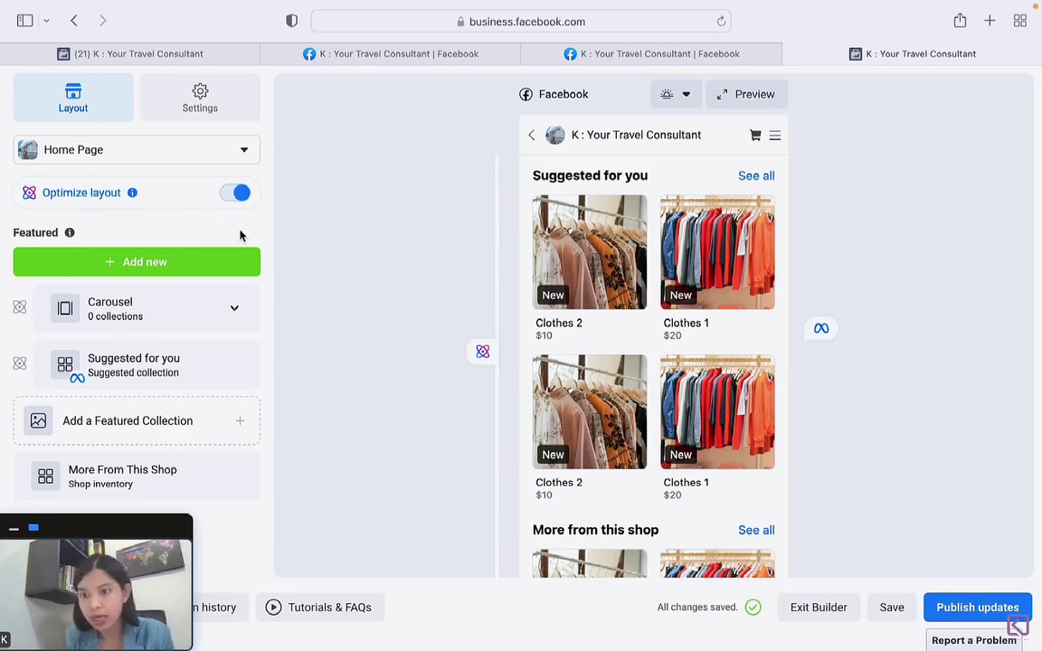
scroll(217, 498, down, 3)
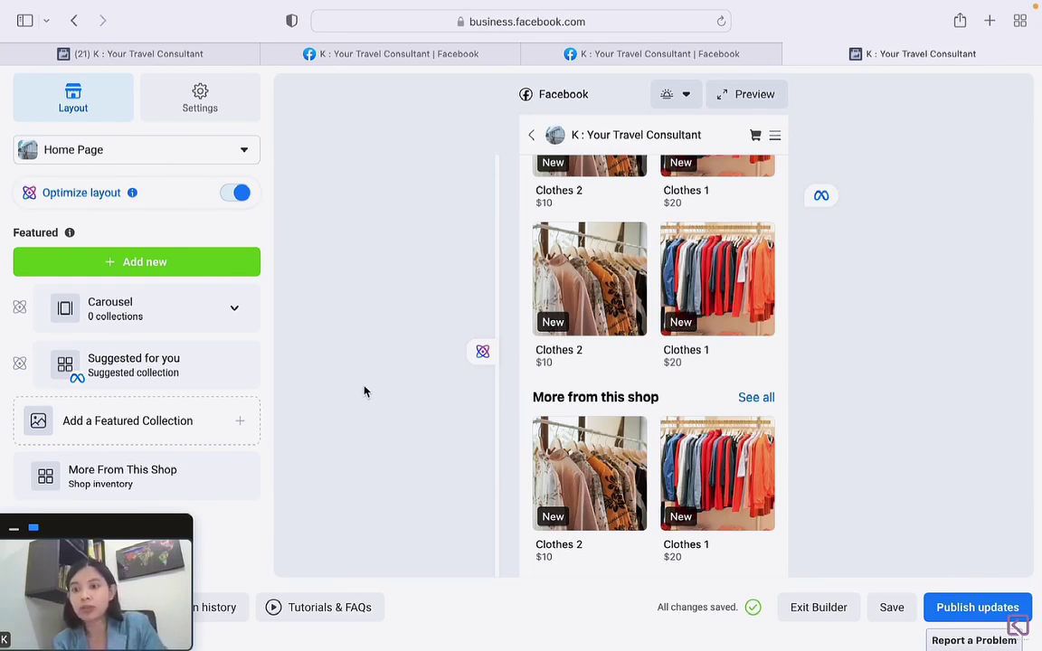
Step: Add a new featured Collection to the shop in the Cover image style
click(234, 274)
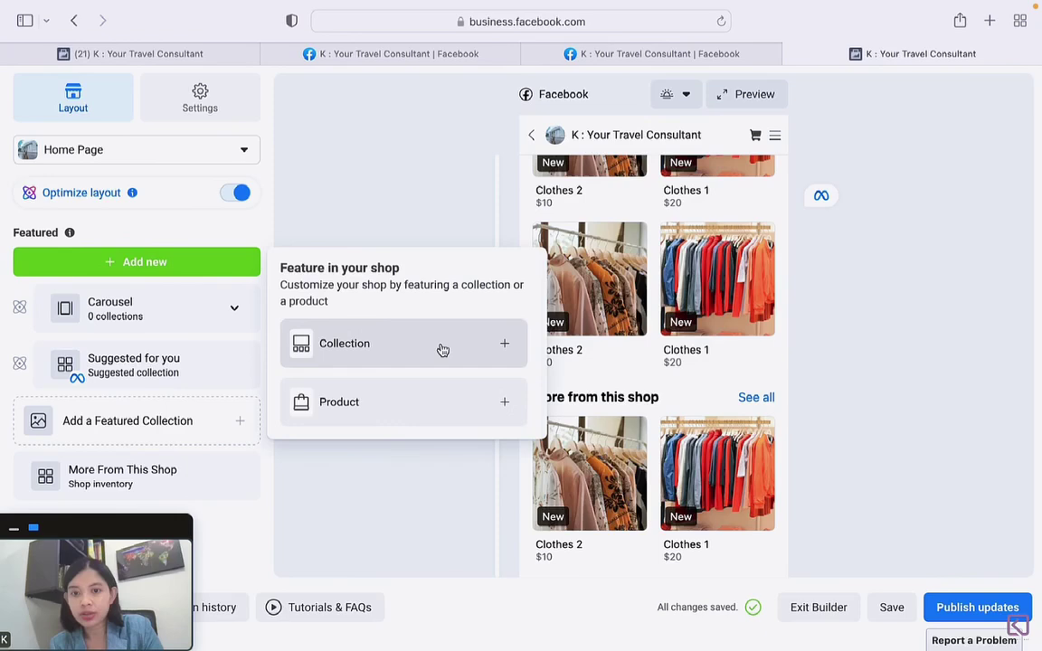
click(504, 344)
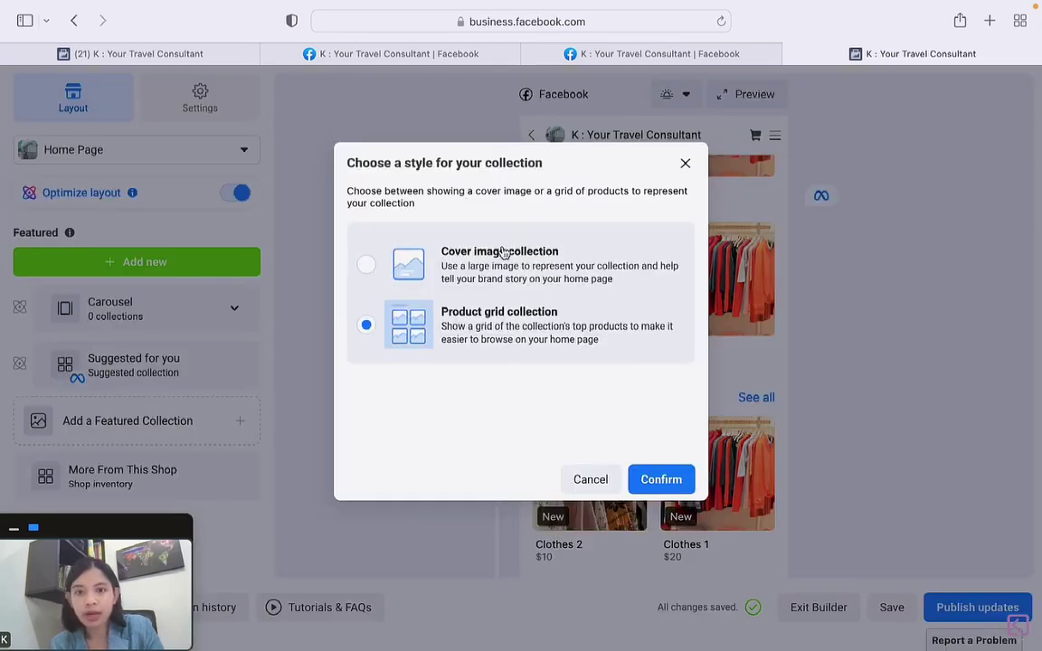
click(448, 289)
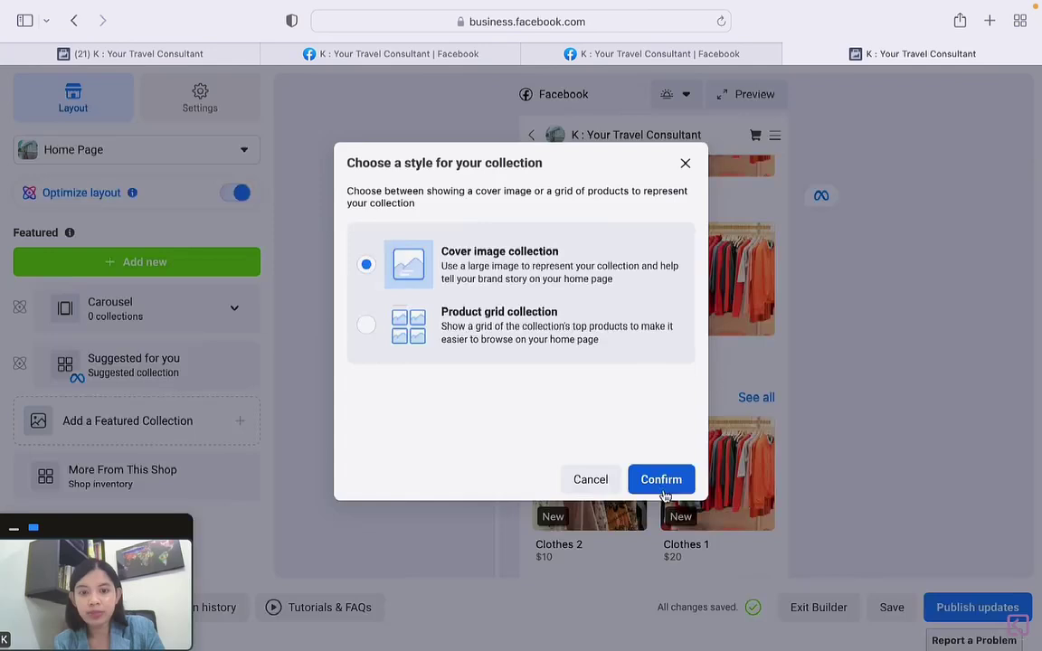
click(662, 480)
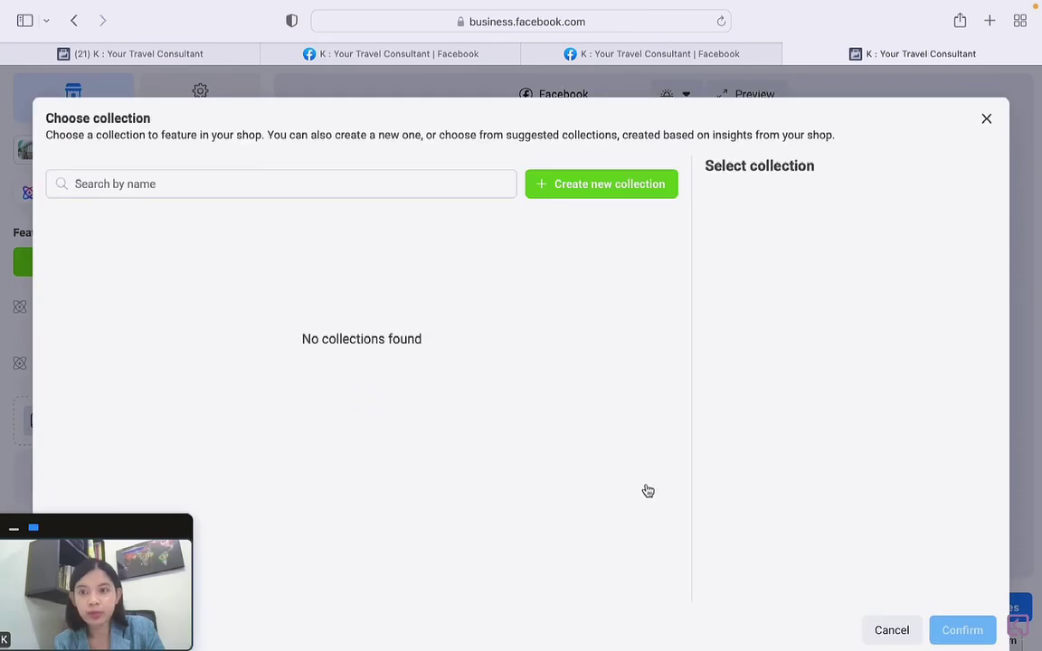
Step: Create a new collection with Clothes 1 and Clothes 2 selected, and begin naming it Clothes
click(596, 190)
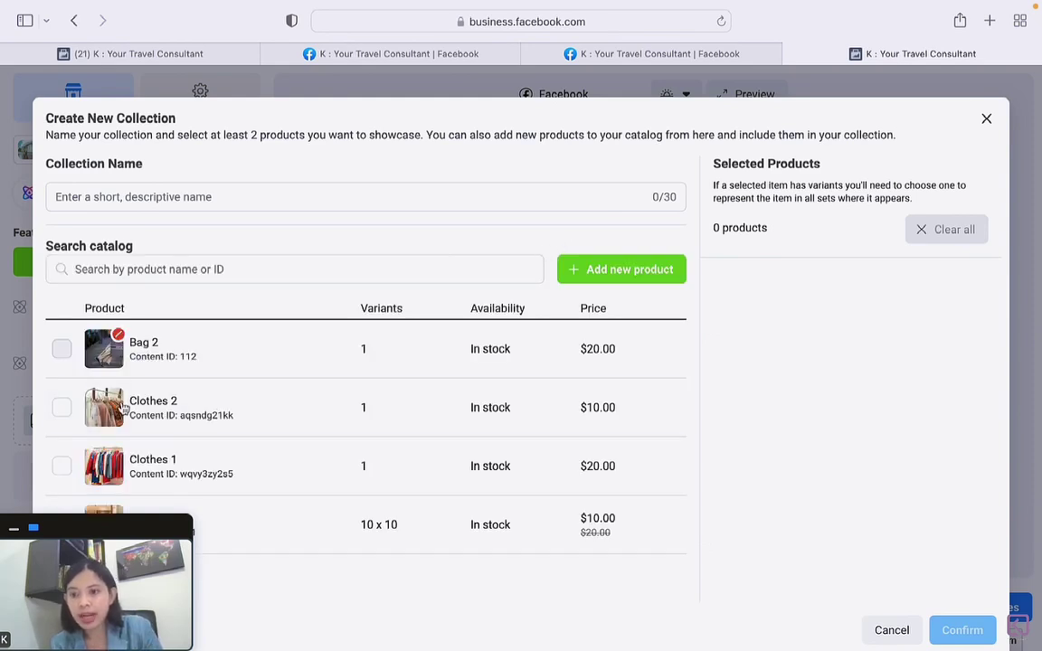
click(62, 467)
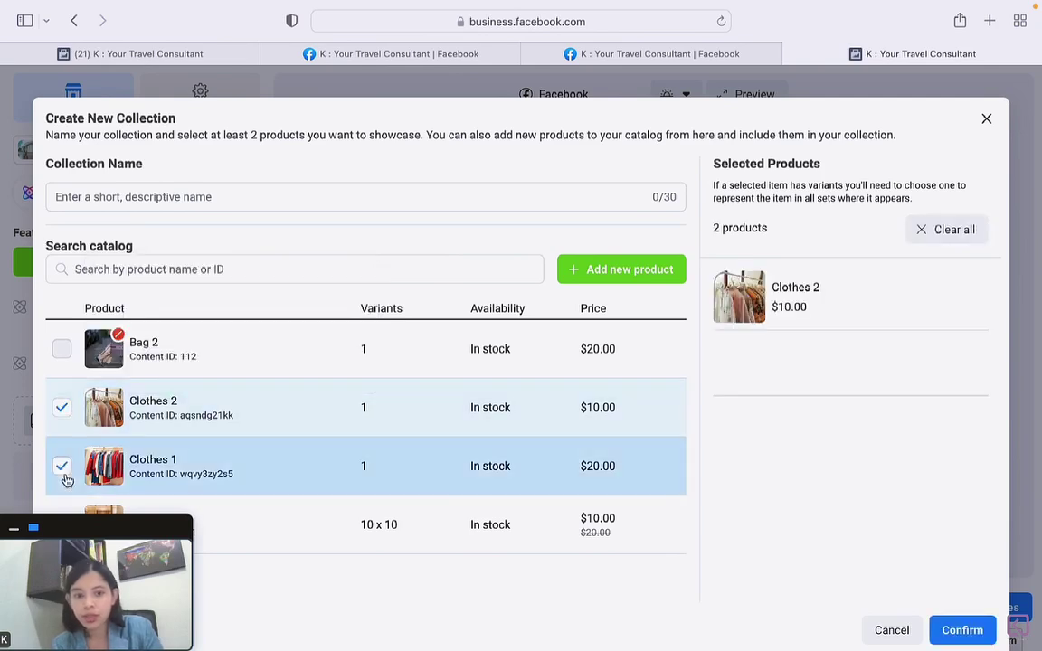
click(963, 631)
click(265, 197)
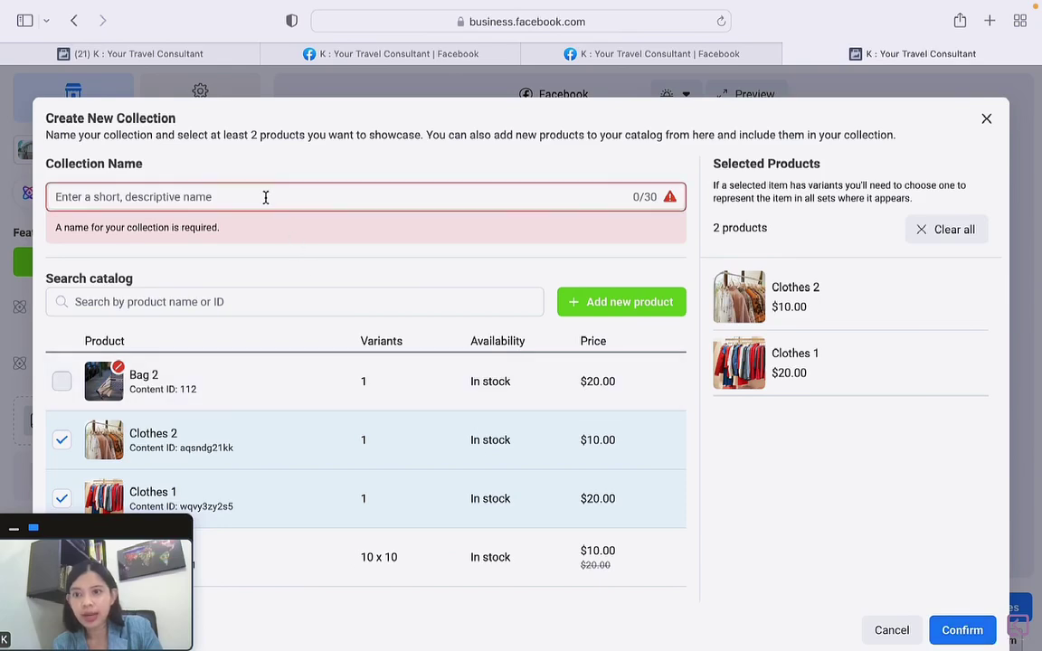
text(Clothes)
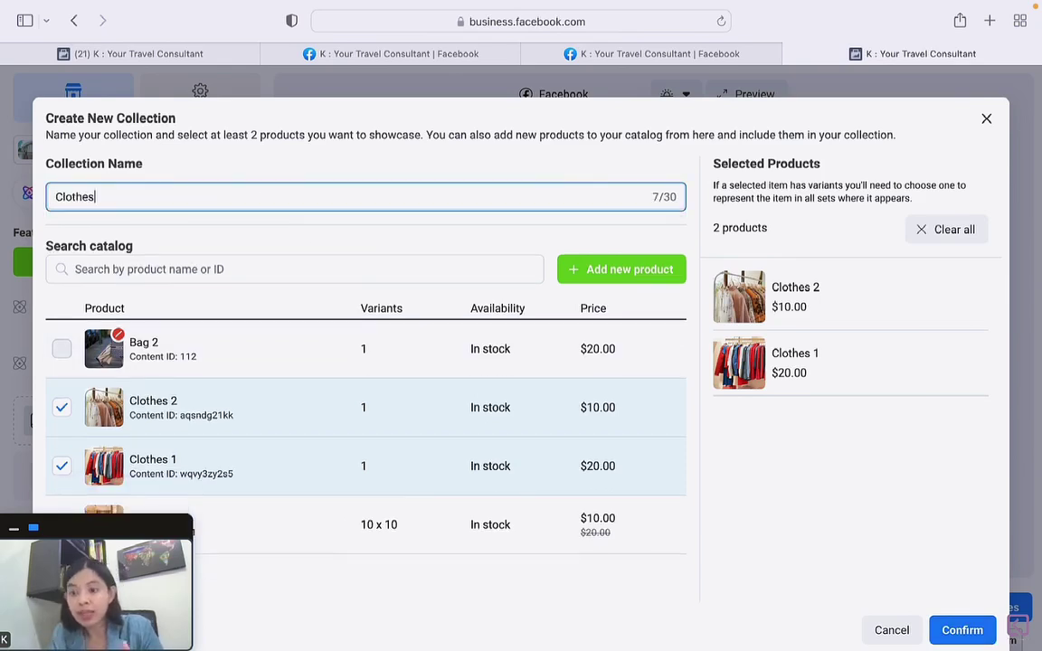
Step: Save the new Clothes collection as the home page's cover-image collection
click(963, 630)
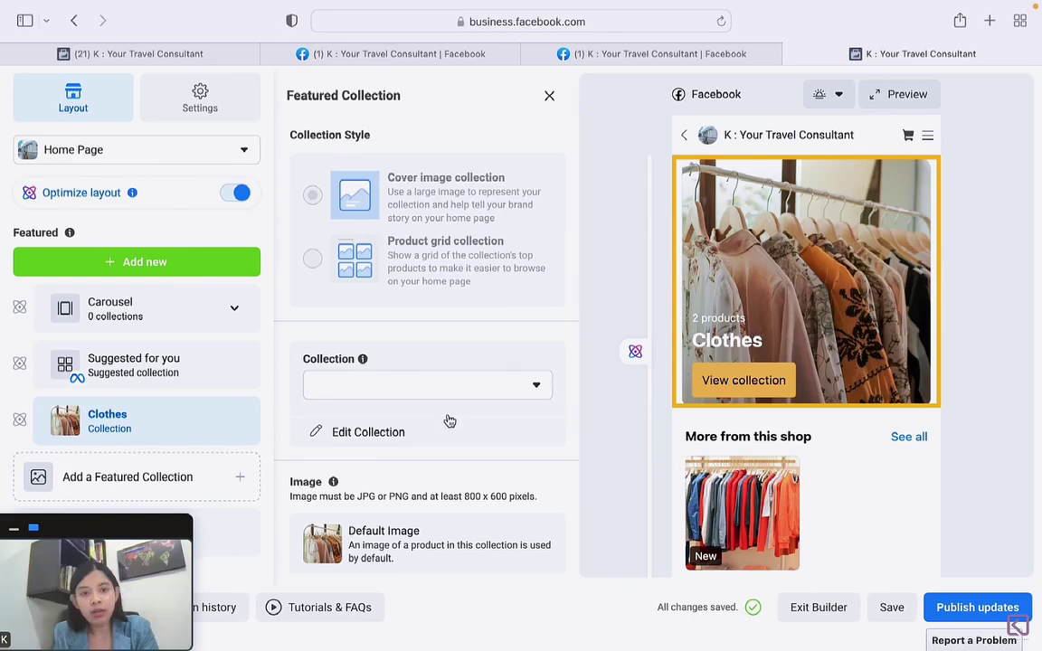
scroll(407, 489, down, 3)
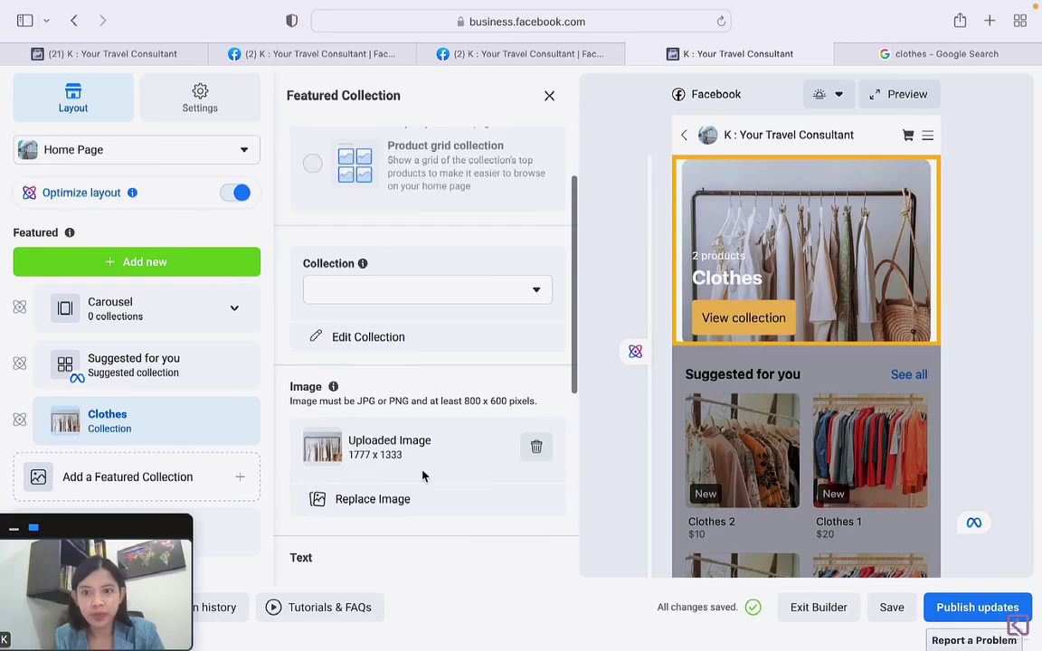
scroll(424, 476, down, 2)
scroll(394, 450, down, 1)
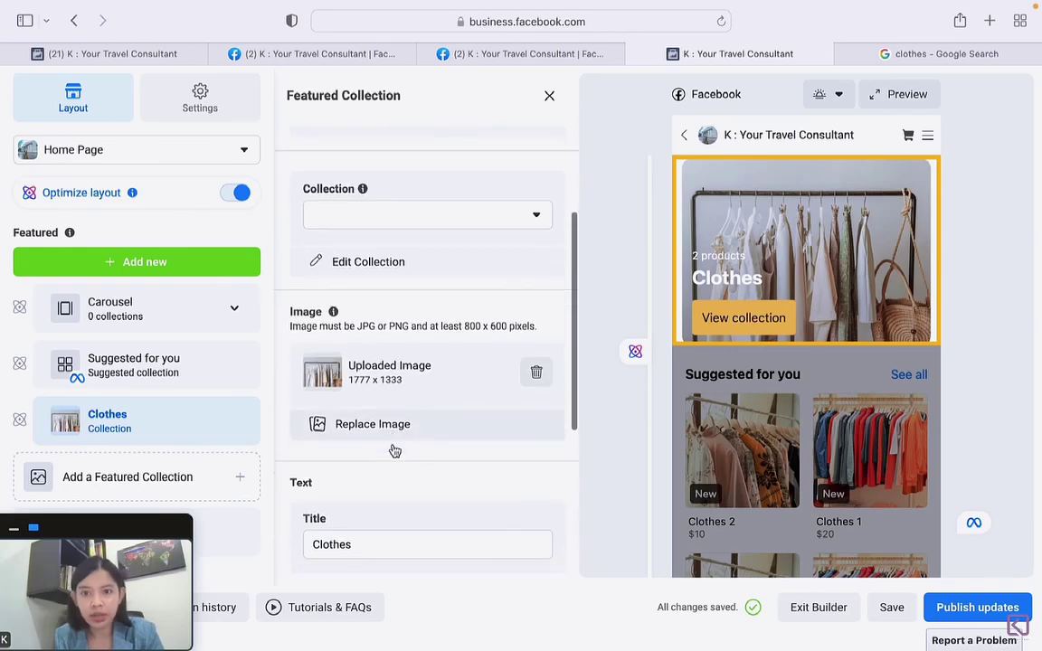
Step: Pick Clothes from the Collection dropdown and start typing the subtitle 'Man, Women,'
click(479, 217)
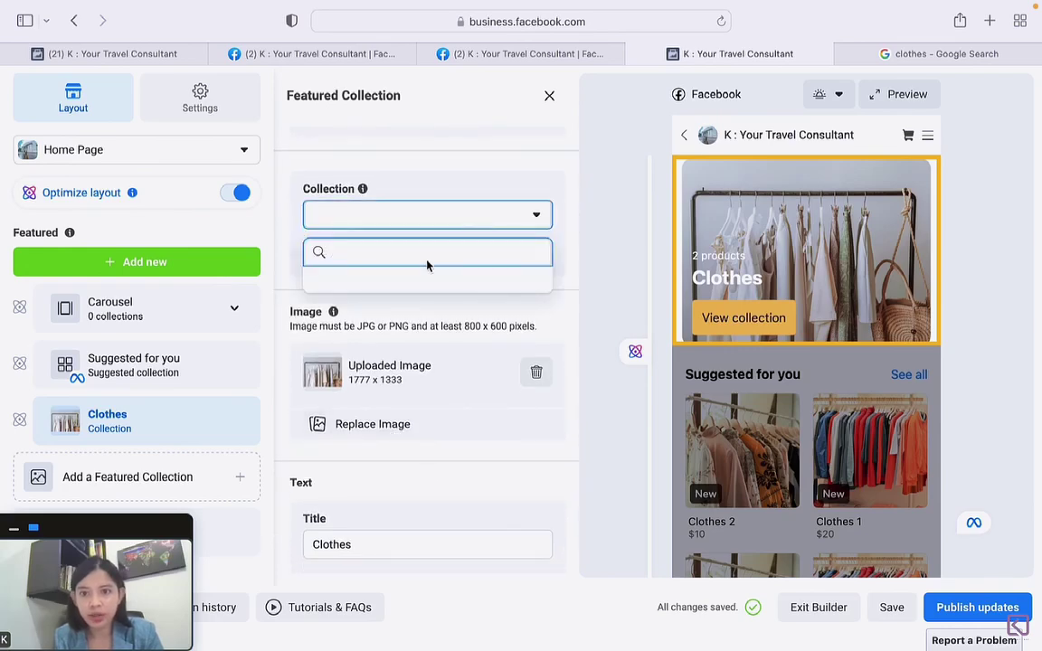
text(Cl)
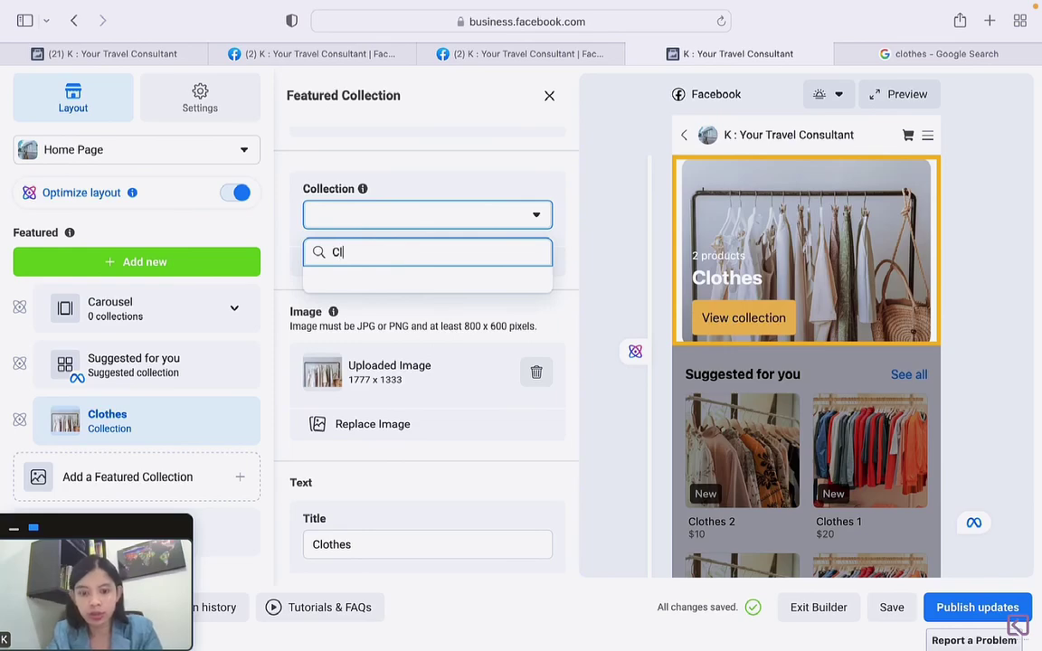
text(othes)
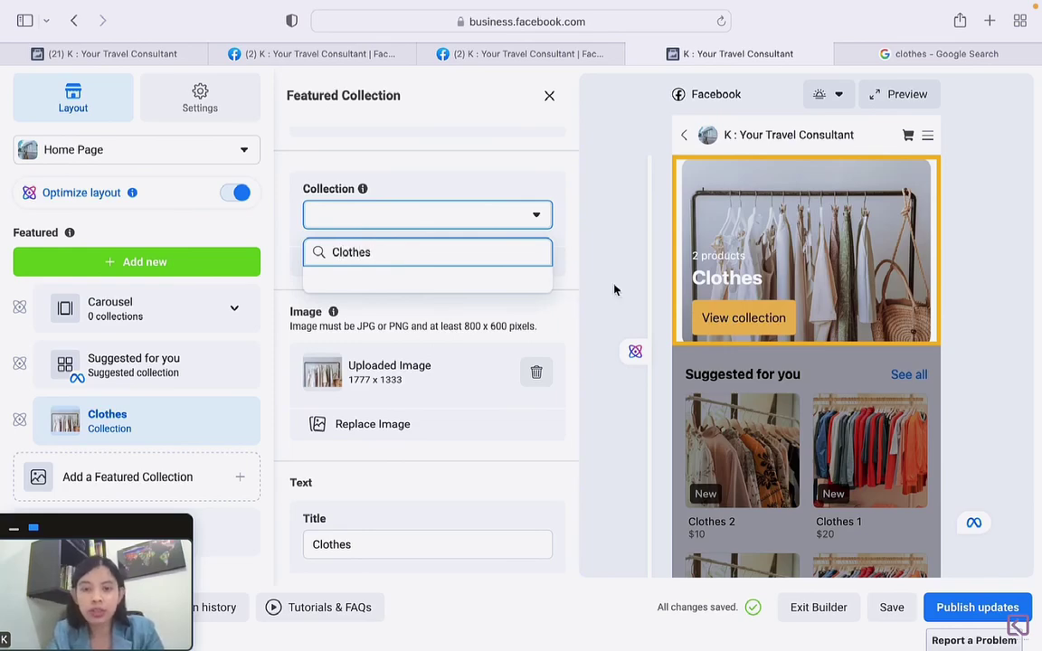
click(615, 289)
scroll(453, 408, down, 1)
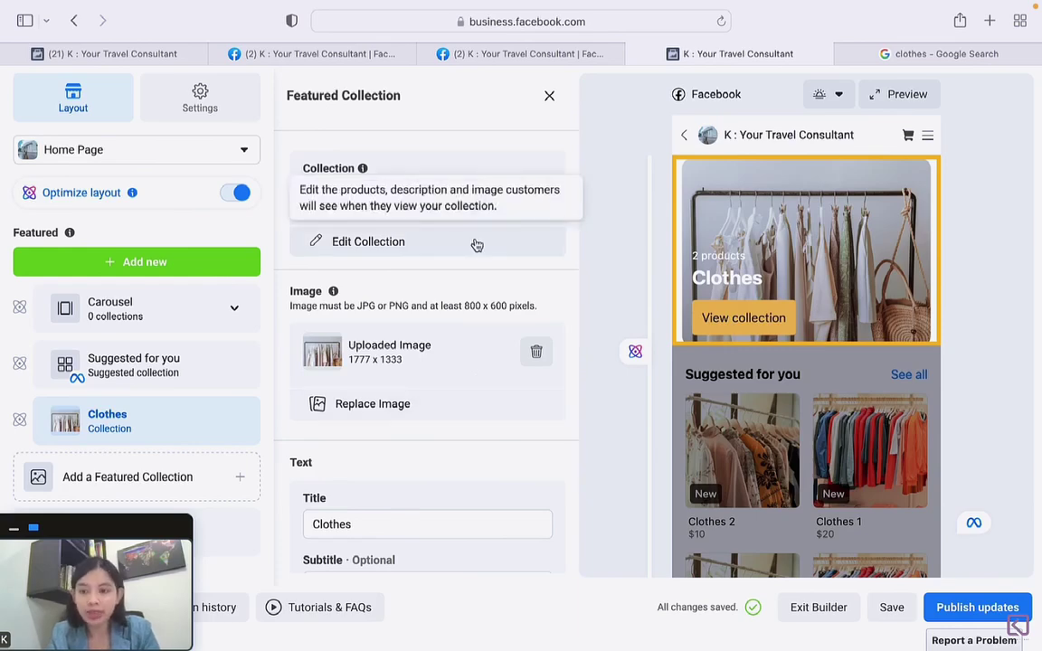
scroll(431, 422, down, 5)
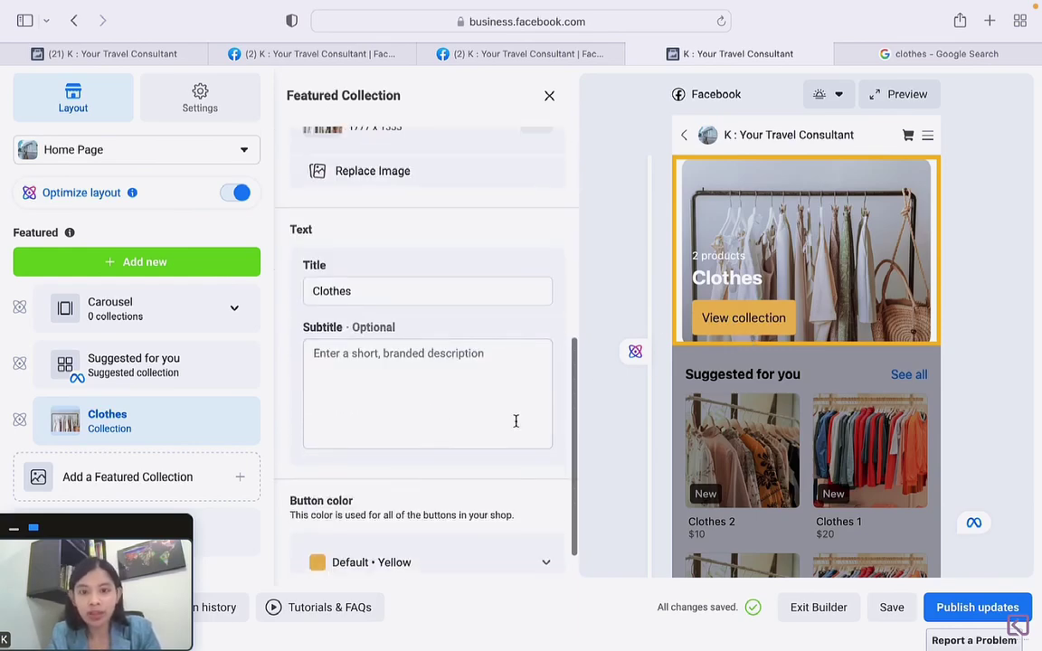
scroll(463, 444, down, 1)
scroll(463, 444, up, 1)
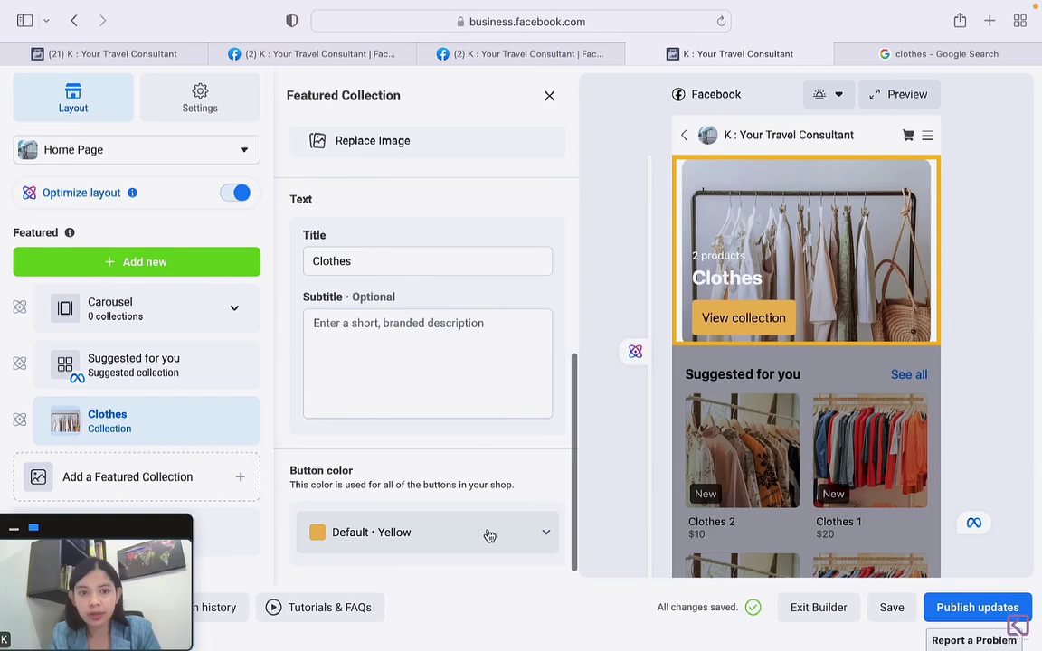
click(401, 323)
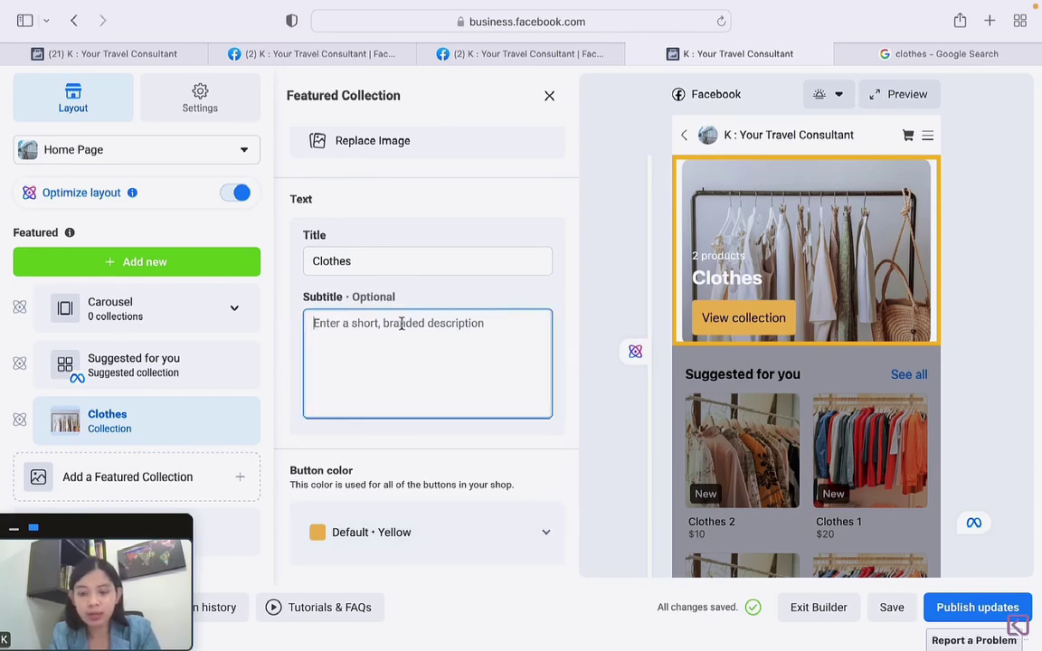
text(Man,)
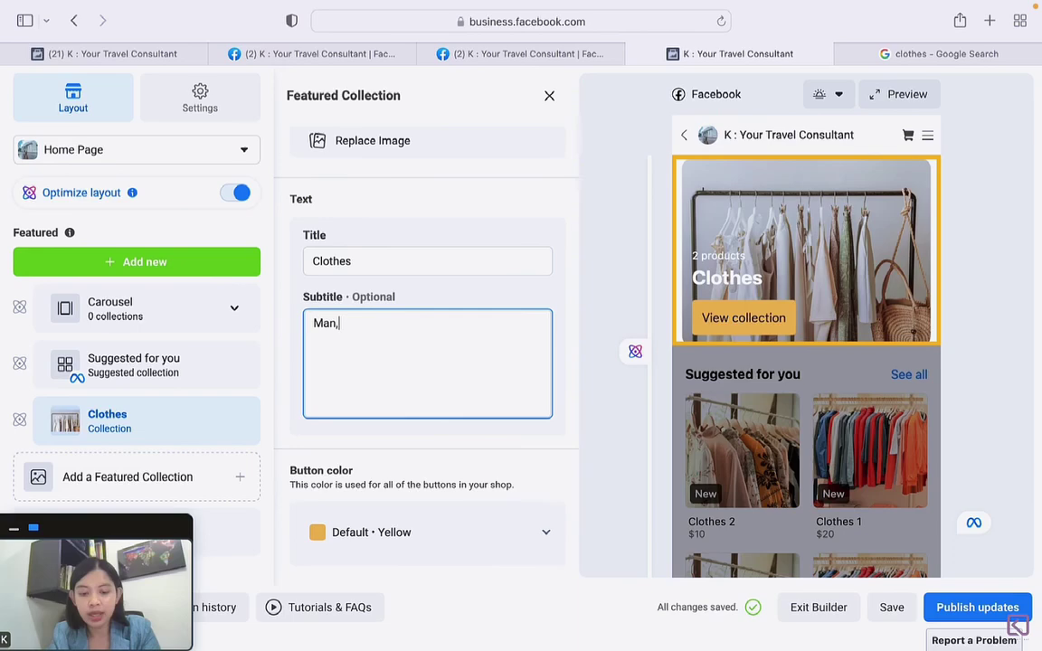
text( Wo)
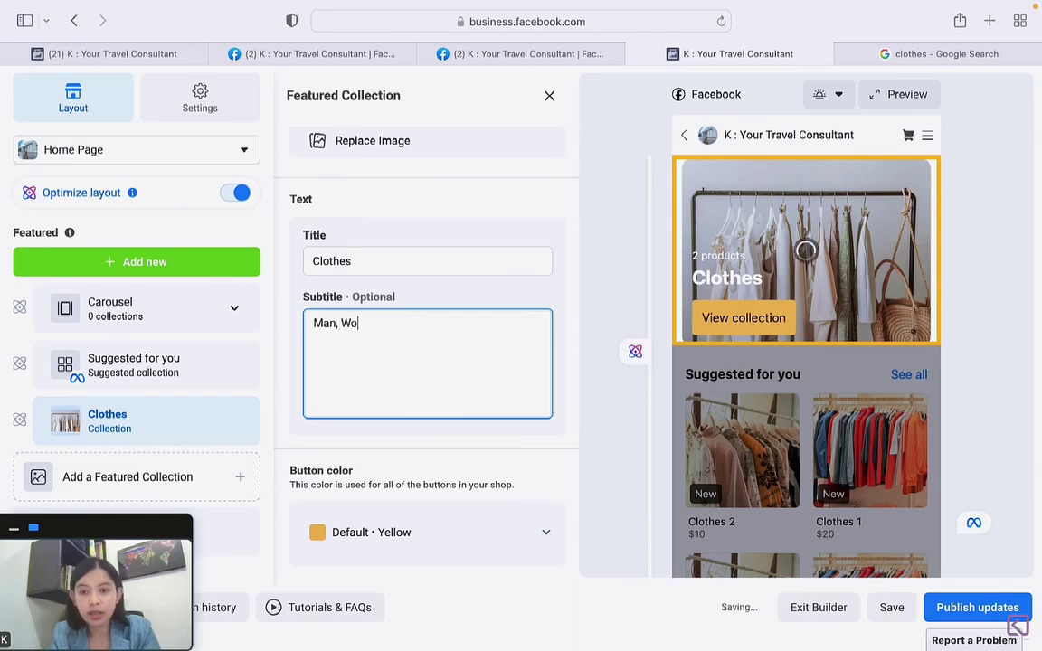
text(me)
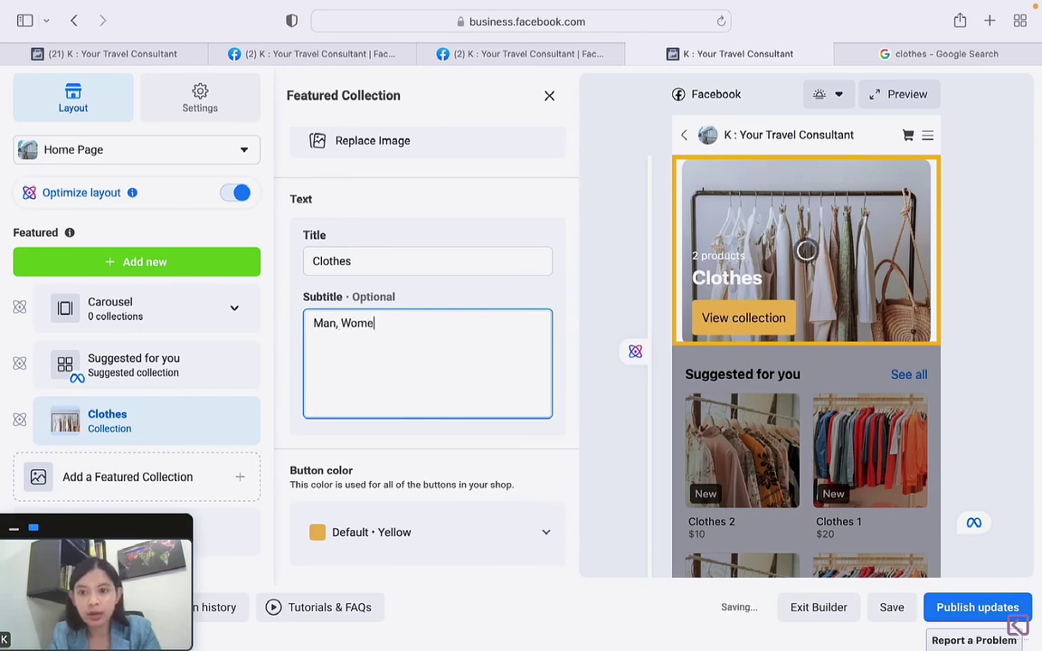
text(n)
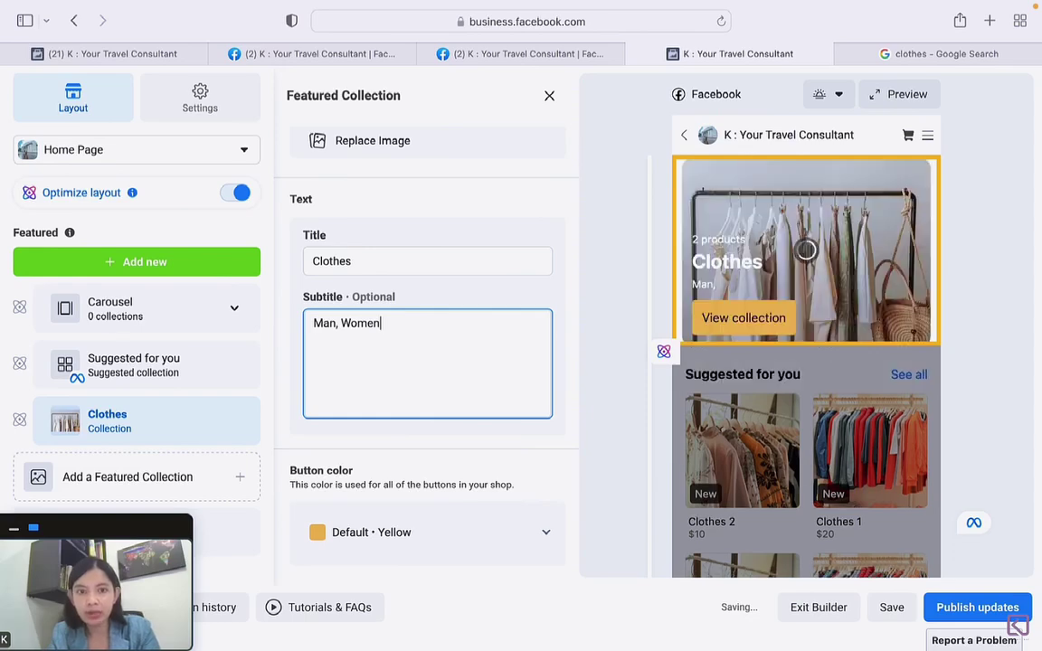
text(,)
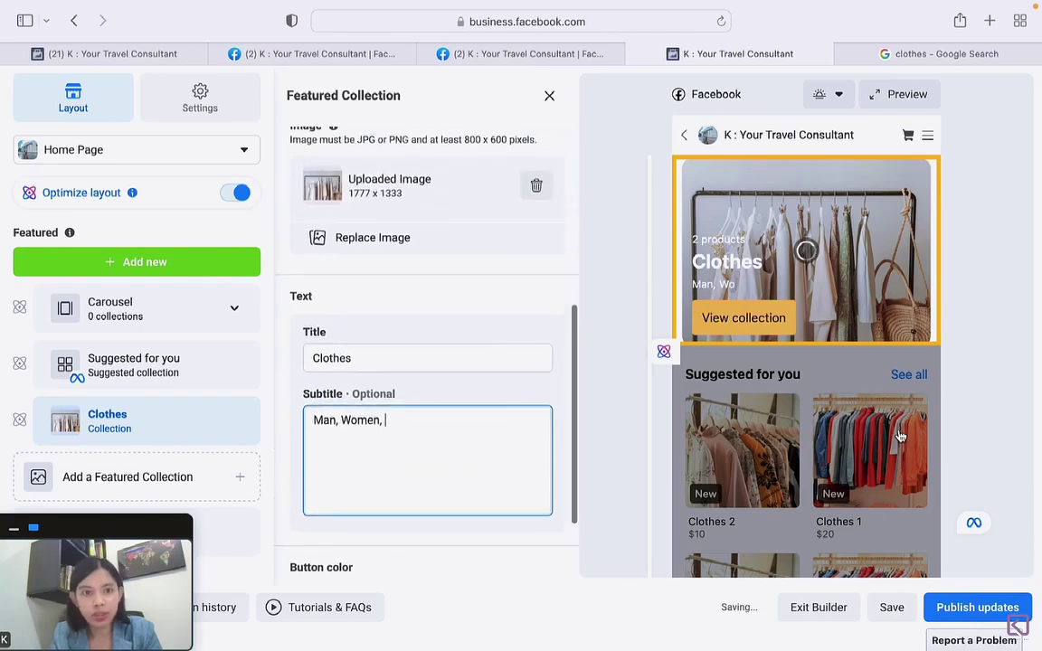
Step: Submit only the policy-compliant home page updates for review, then dismiss the review notice
click(949, 608)
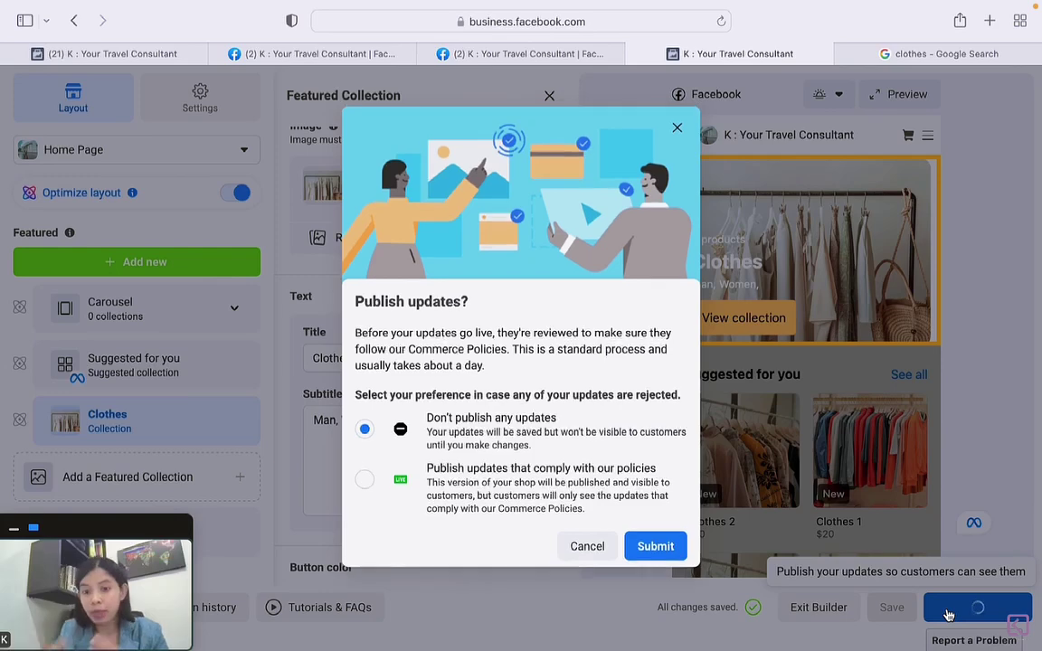
click(559, 493)
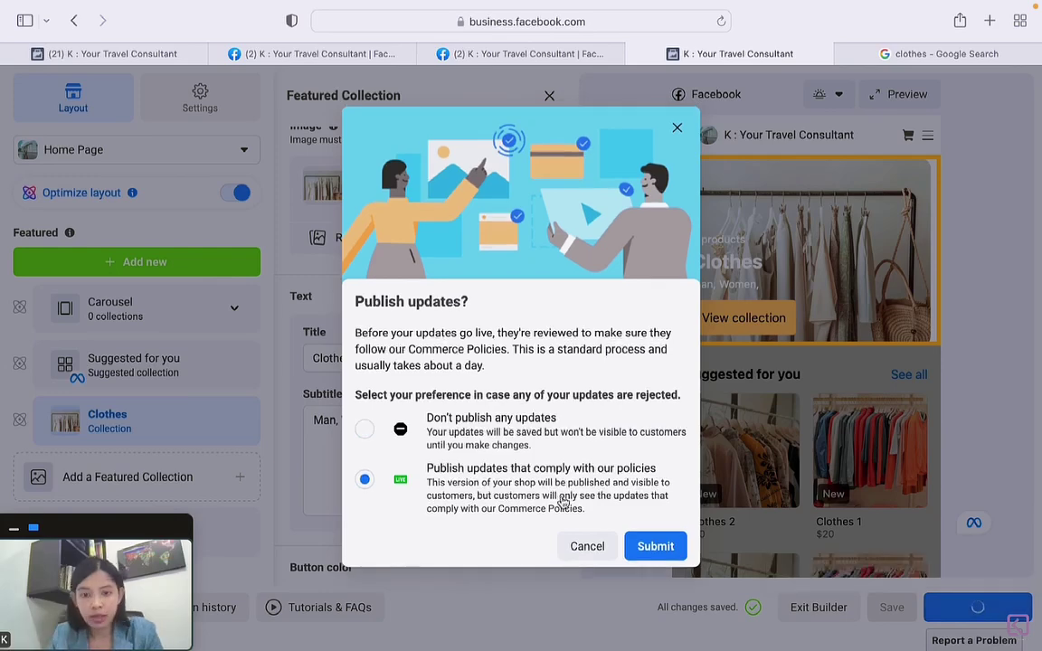
click(658, 547)
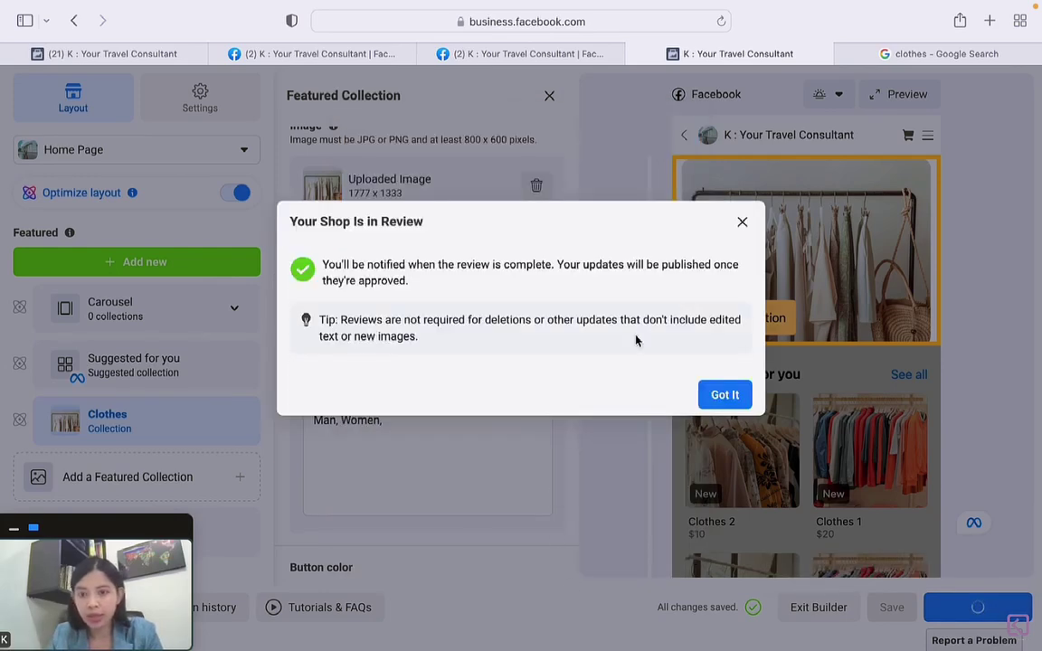
click(725, 395)
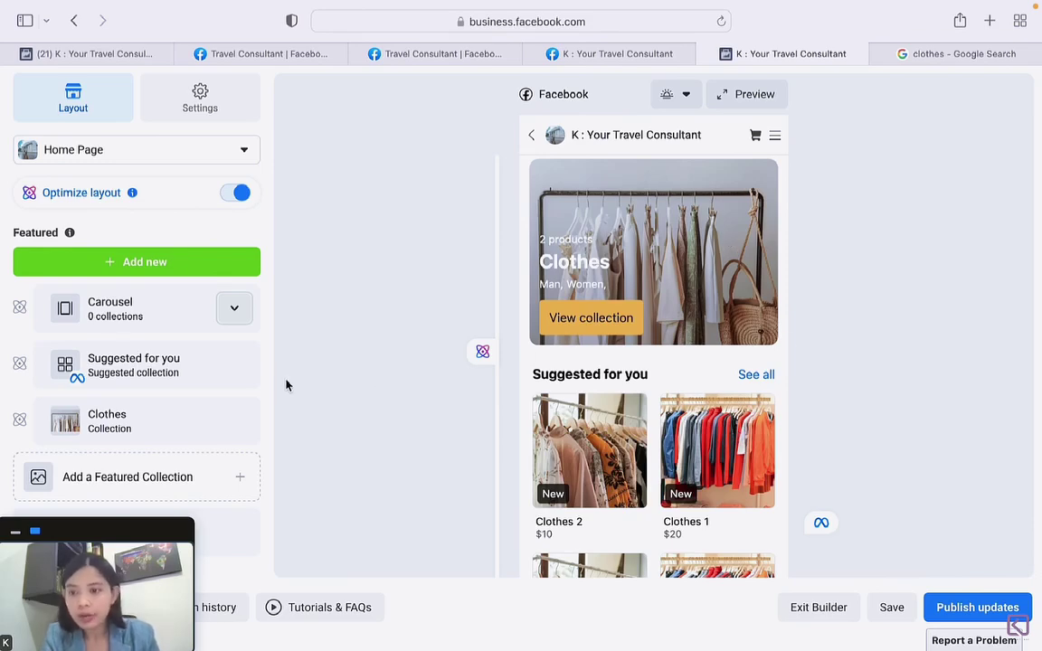
Step: Reopen the Clothes featured collection to check its cover image, title and 'Man, Women,' subtitle
click(141, 421)
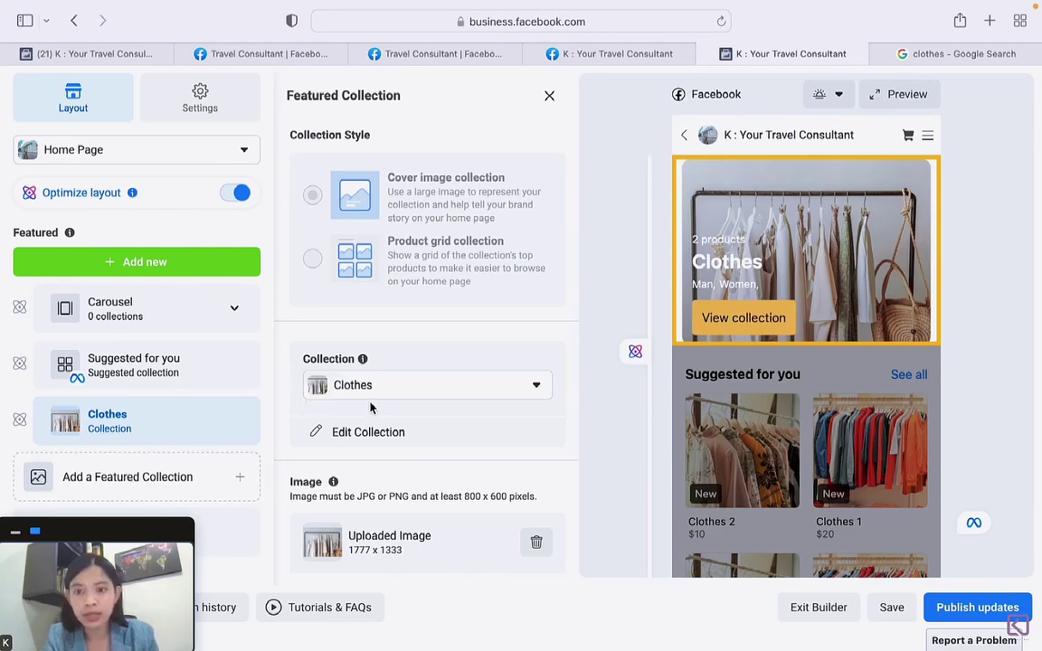
scroll(380, 395, down, 2)
scroll(362, 434, down, 2)
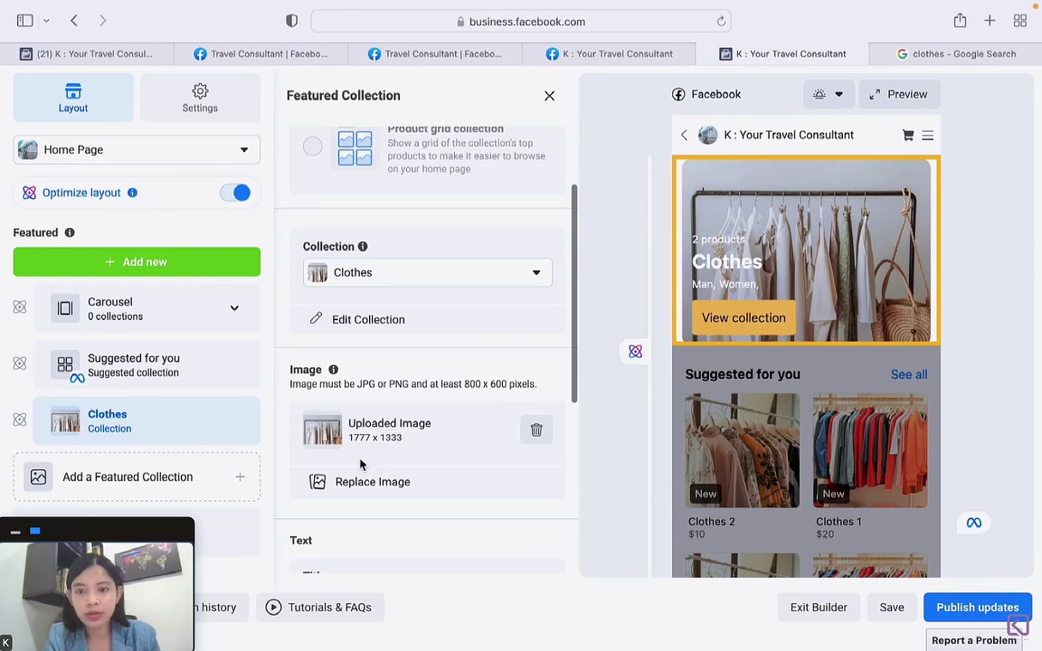
scroll(377, 461, down, 5)
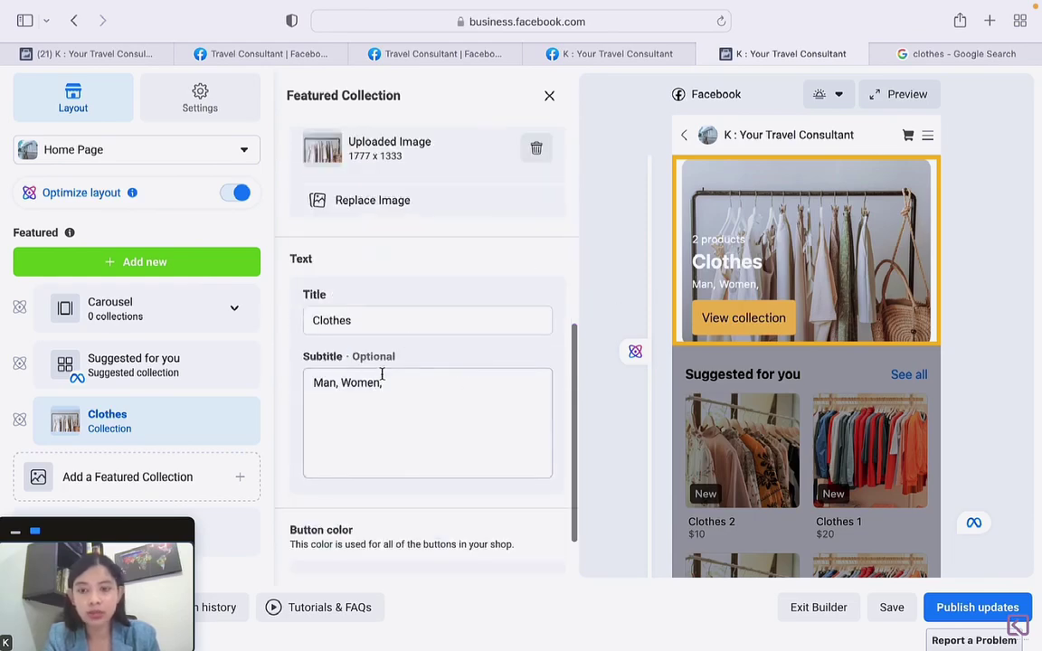
scroll(362, 398, down, 2)
scroll(362, 398, up, 2)
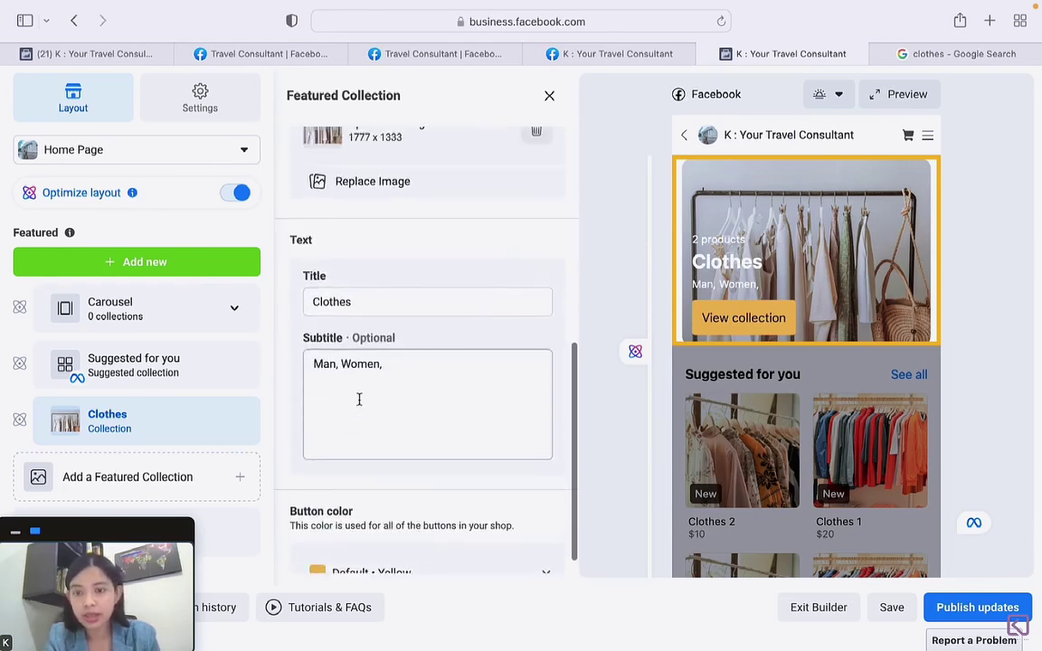
scroll(359, 398, up, 5)
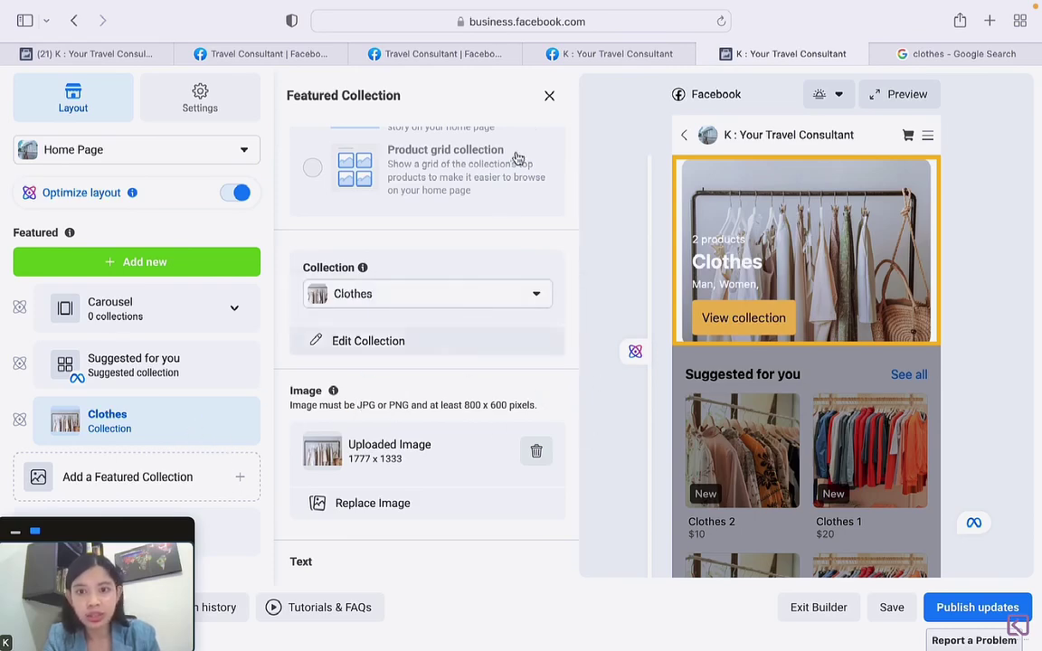
Step: Switch the builder to the Clothes page with its two products, then back to Home Page
click(241, 149)
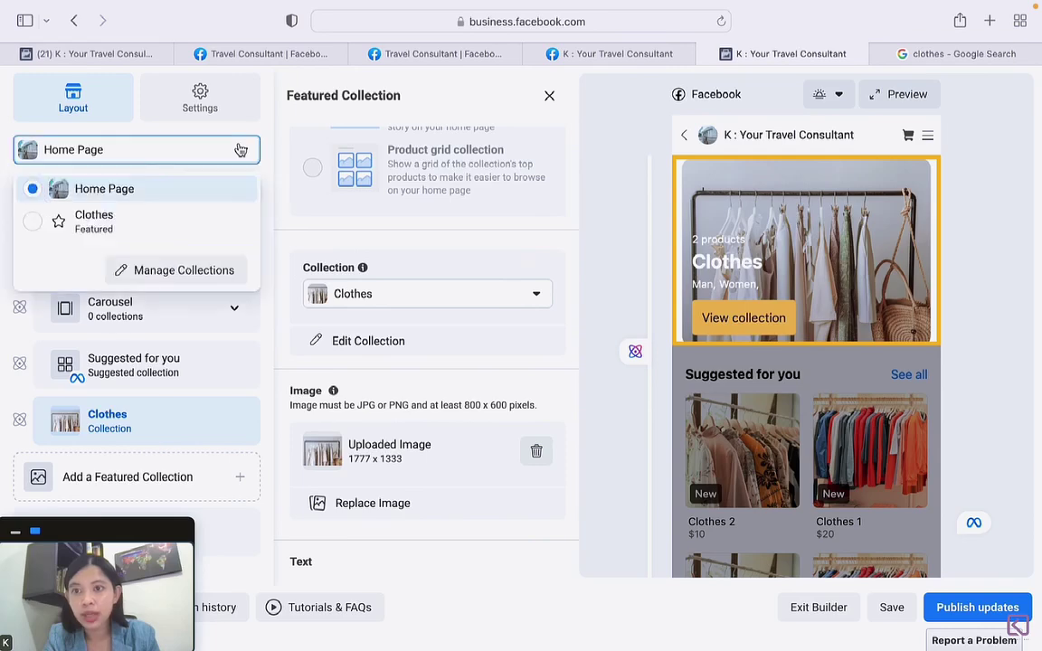
click(187, 215)
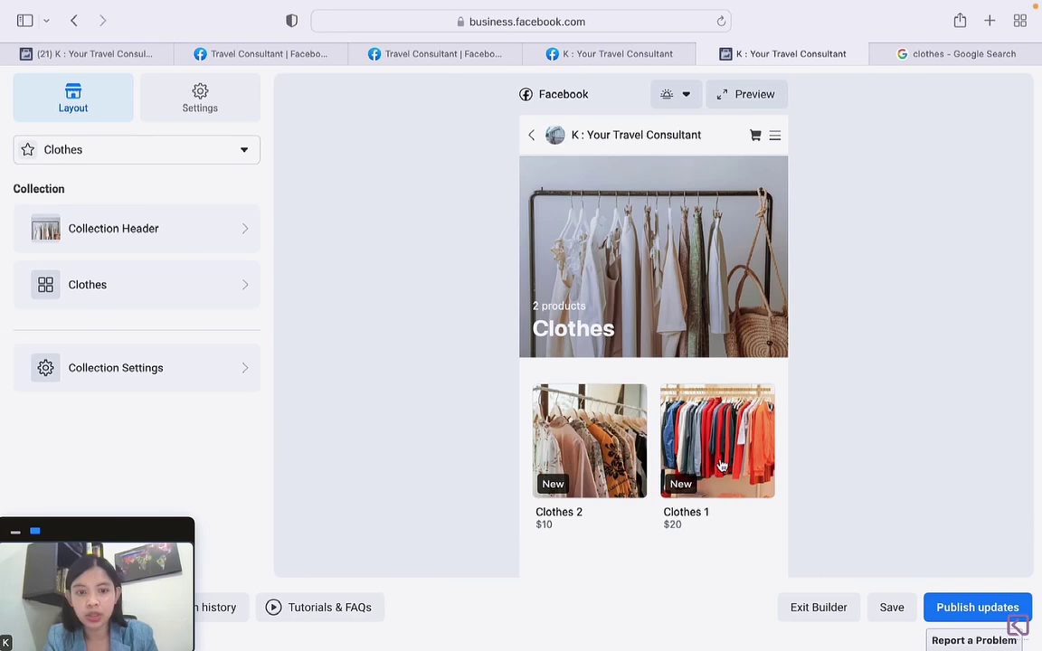
click(194, 152)
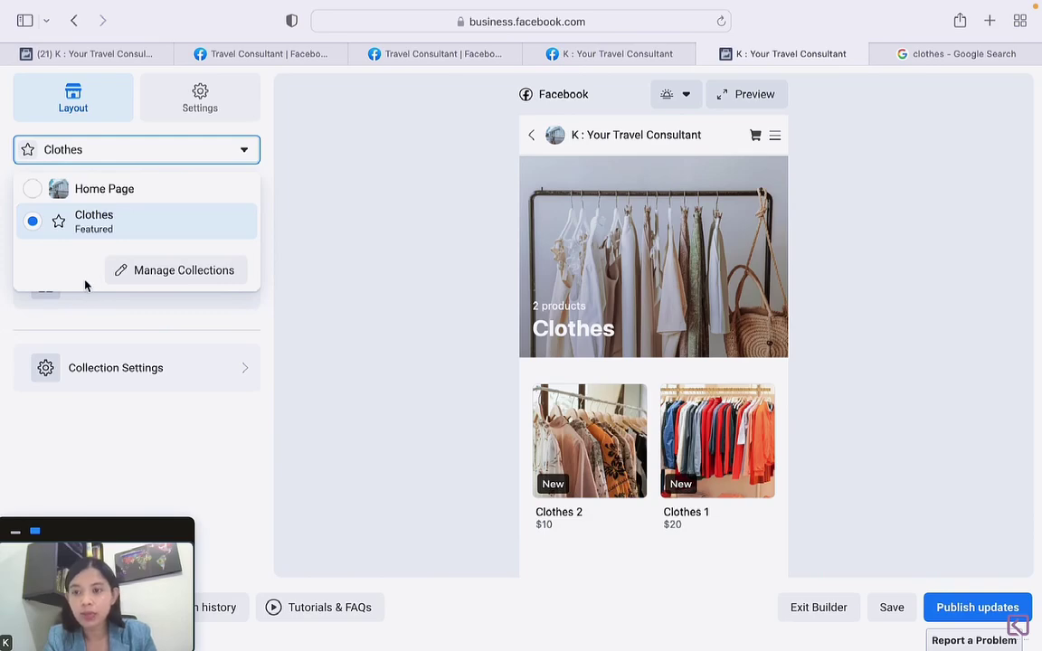
click(104, 188)
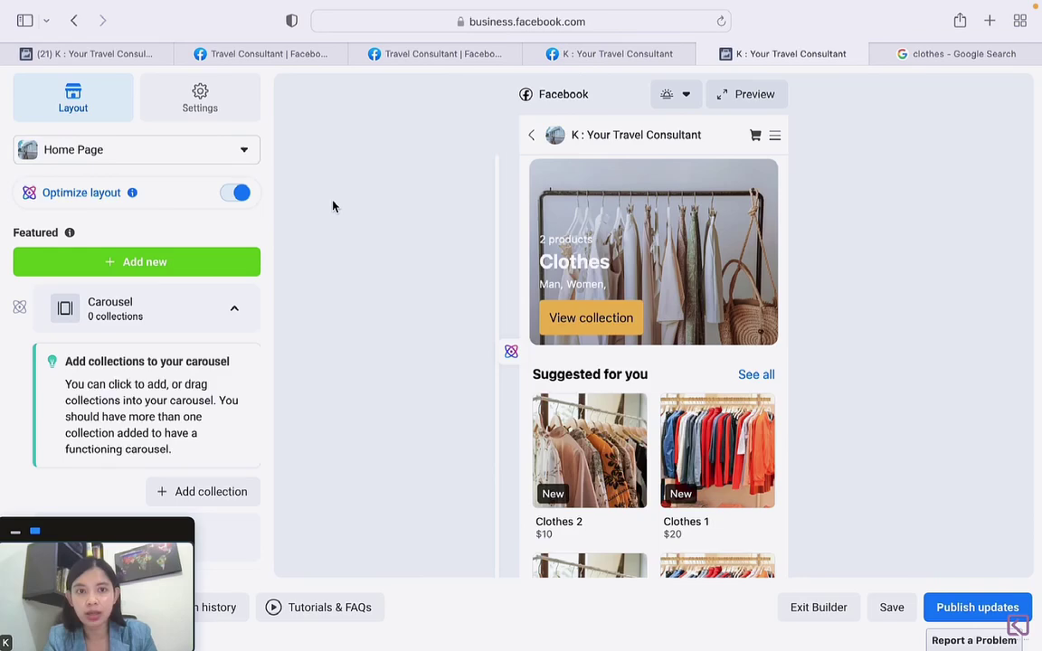
Step: Check the shop in the full app preview, close it, and collapse the Carousel section
click(747, 95)
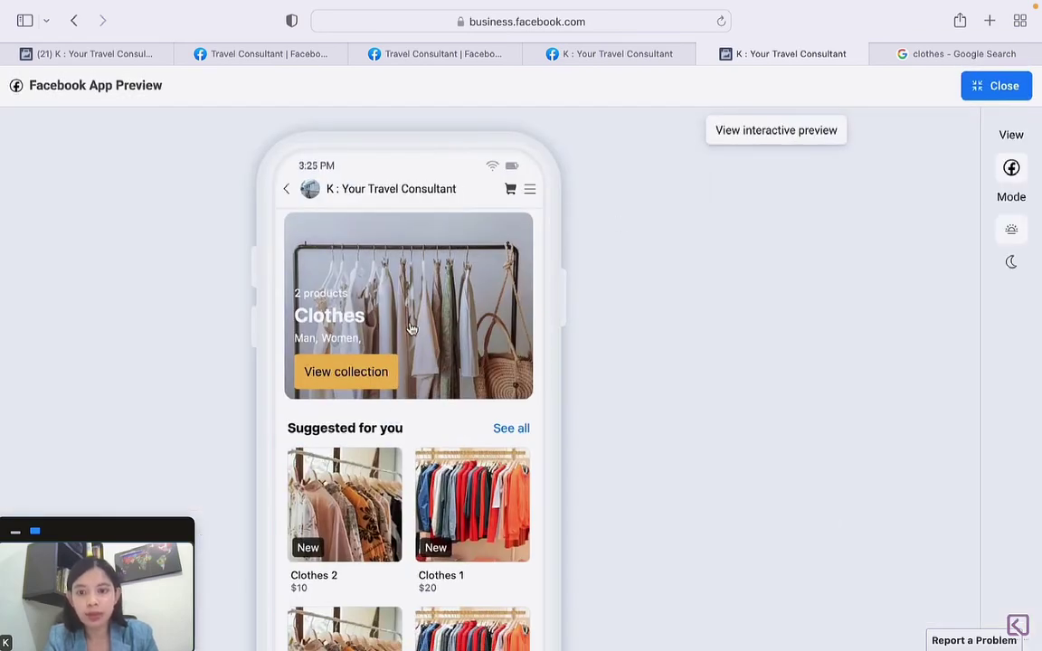
scroll(411, 327, down, 3)
scroll(421, 348, up, 5)
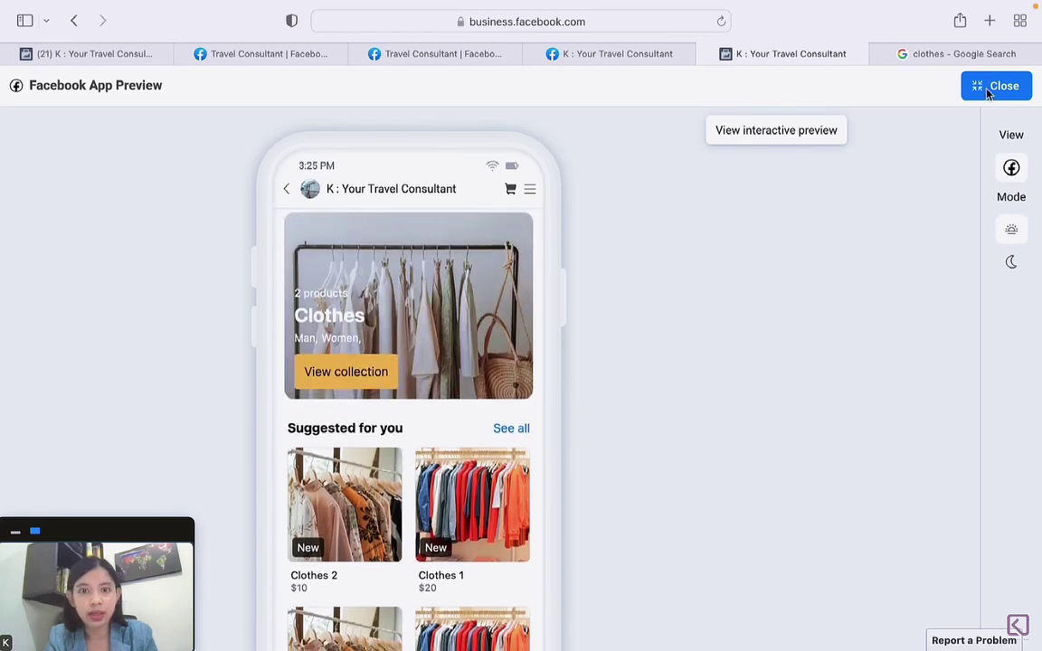
click(988, 90)
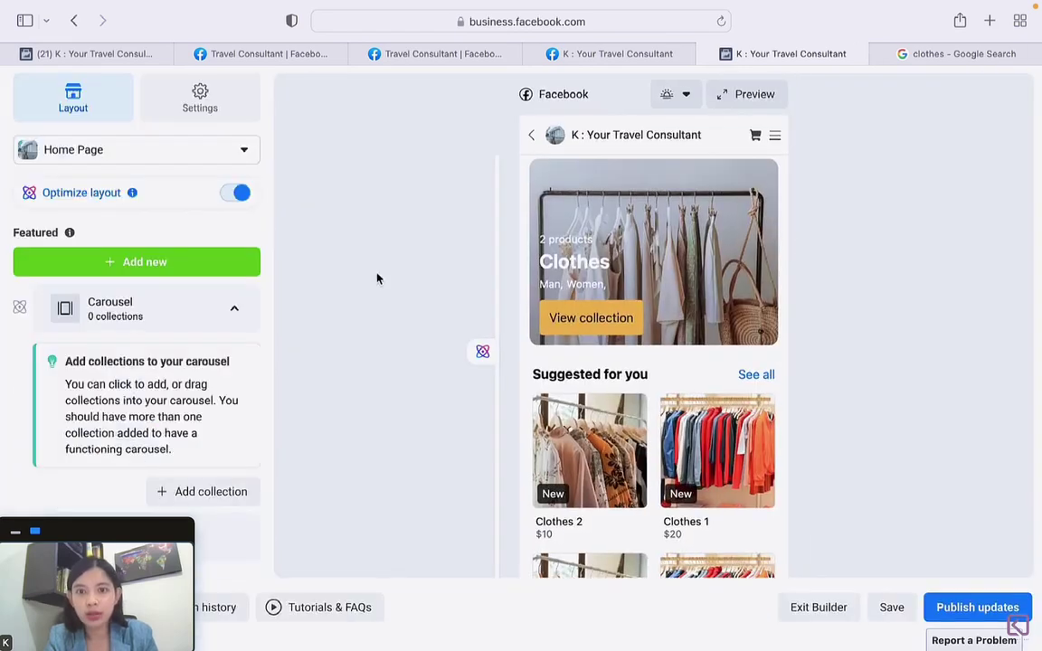
scroll(194, 334, down, 2)
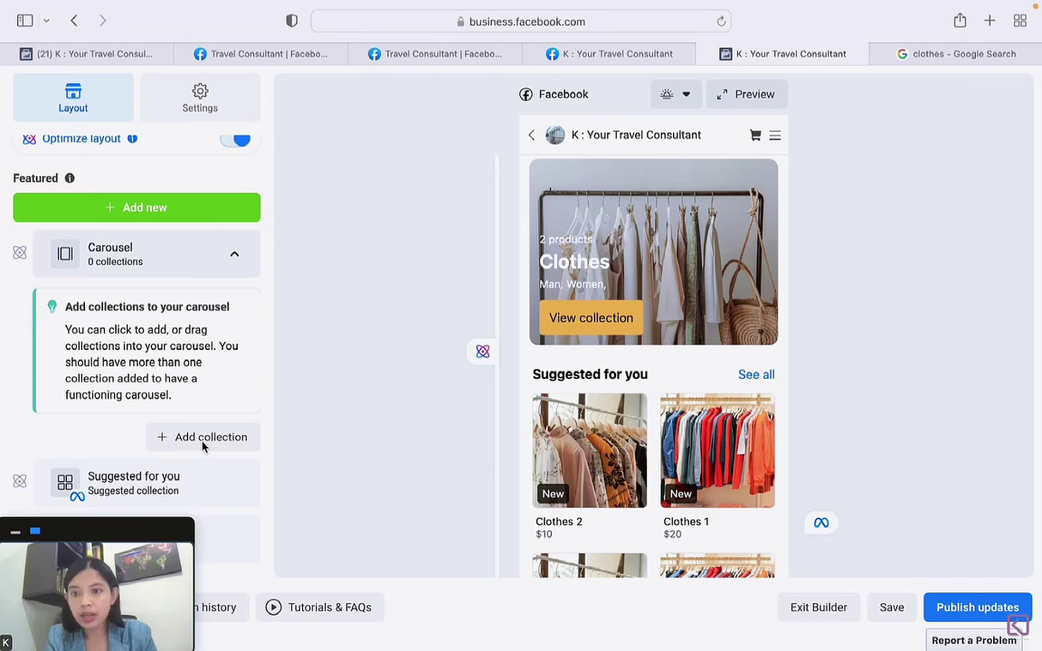
click(234, 261)
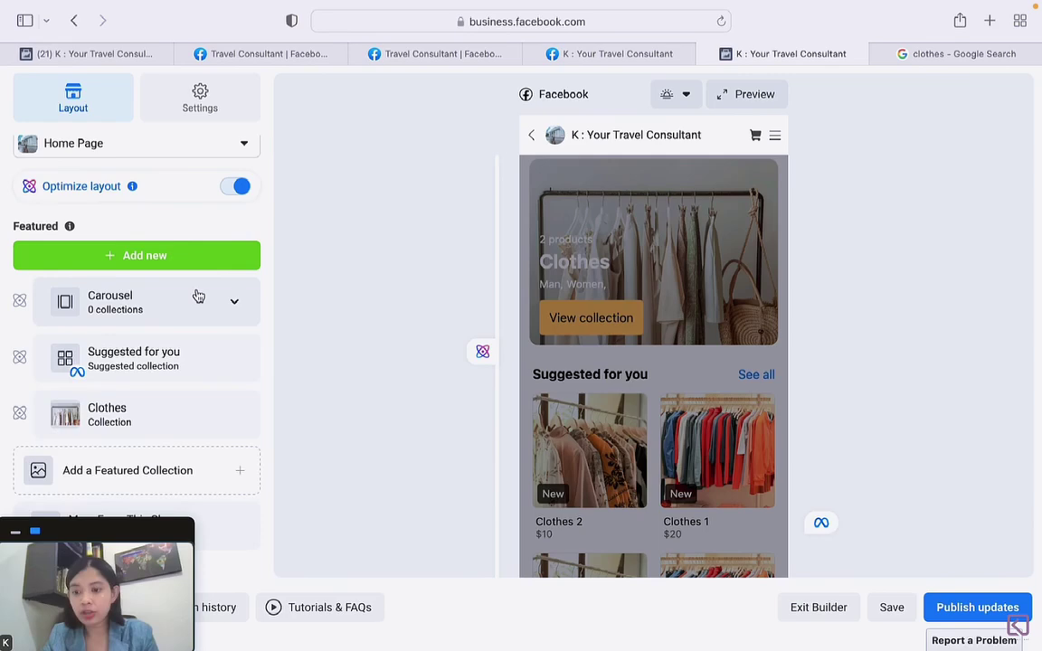
click(199, 297)
scroll(191, 381, down, 2)
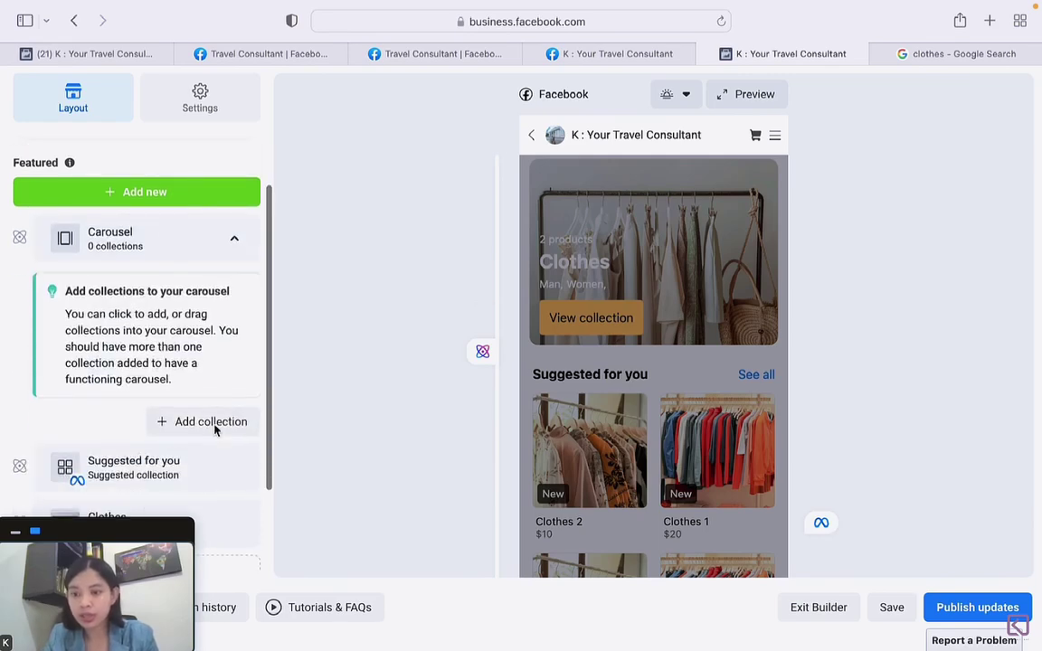
click(210, 421)
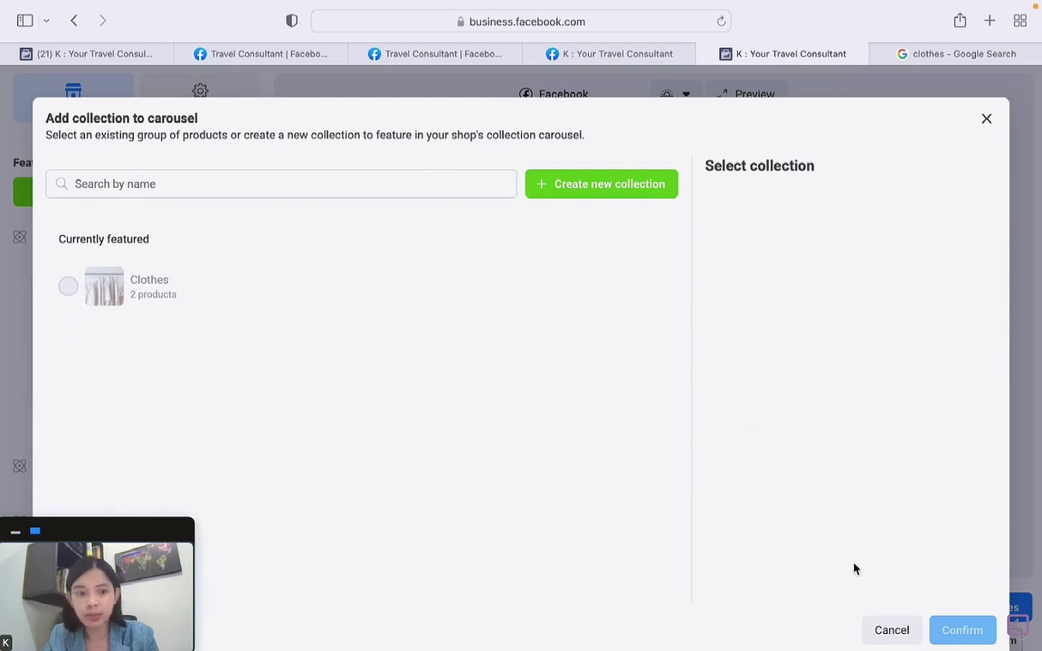
click(986, 118)
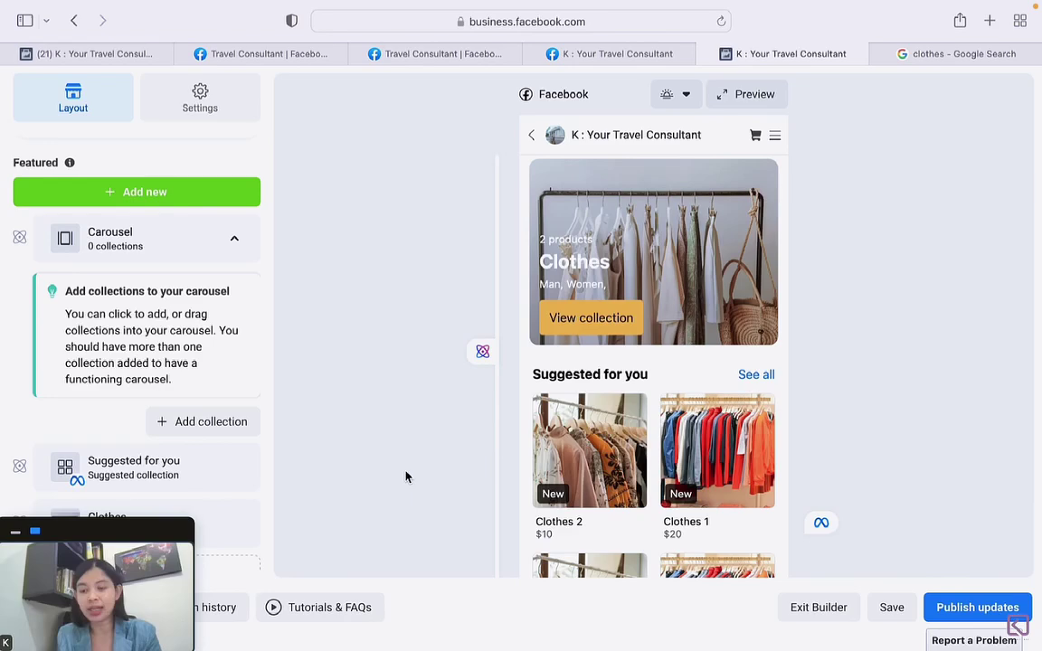
click(234, 238)
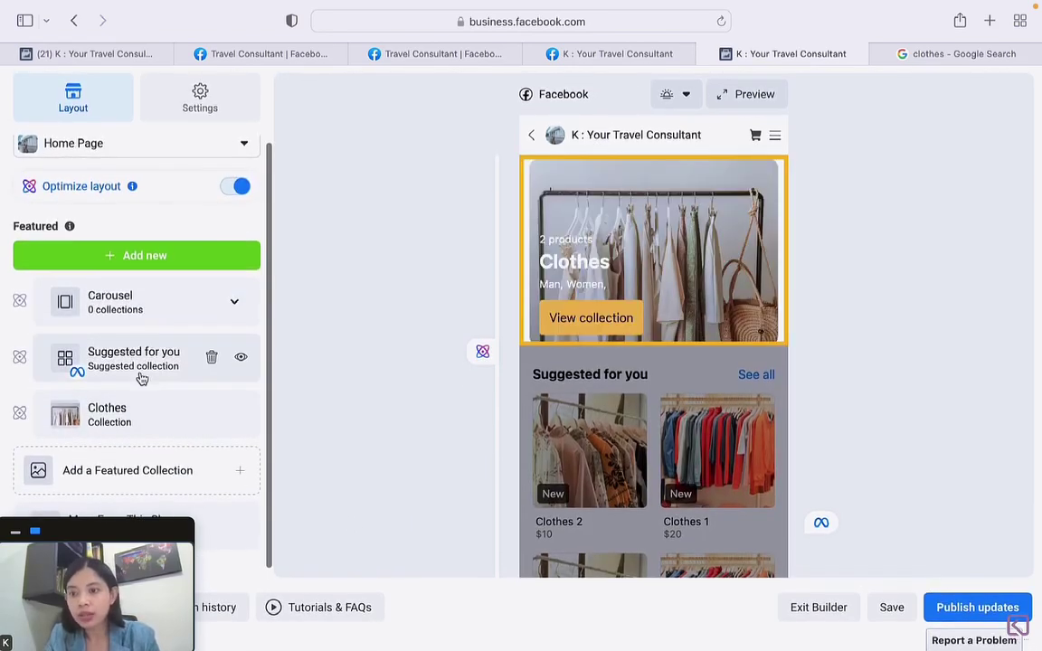
Step: Review Suggested for you, More From This Shop, and the Clothes cover-image collection settings
click(144, 365)
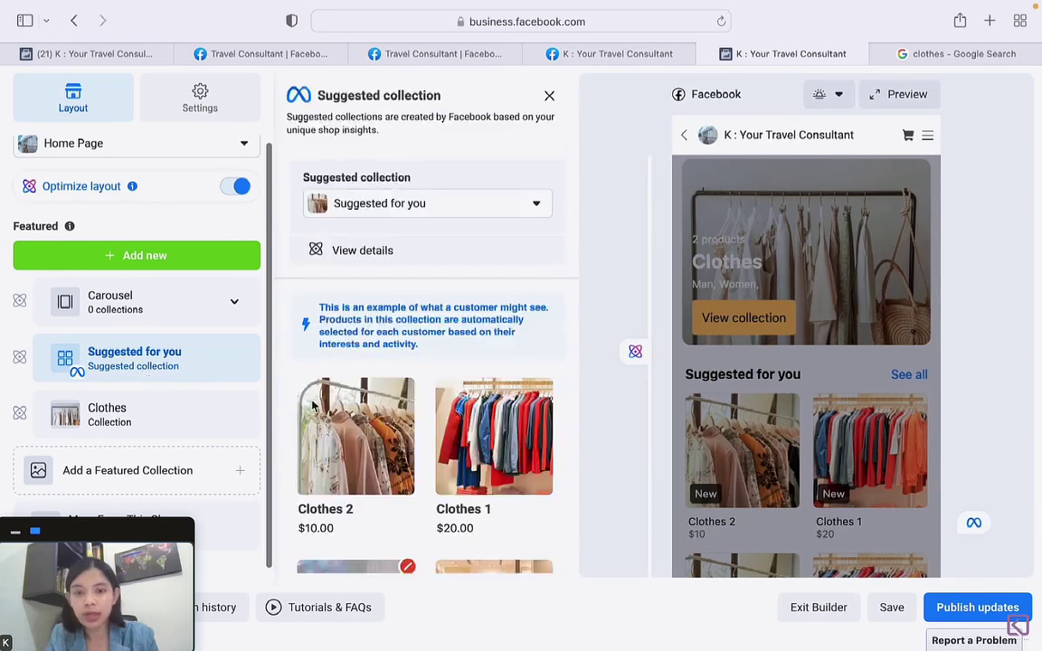
scroll(471, 422, down, 3)
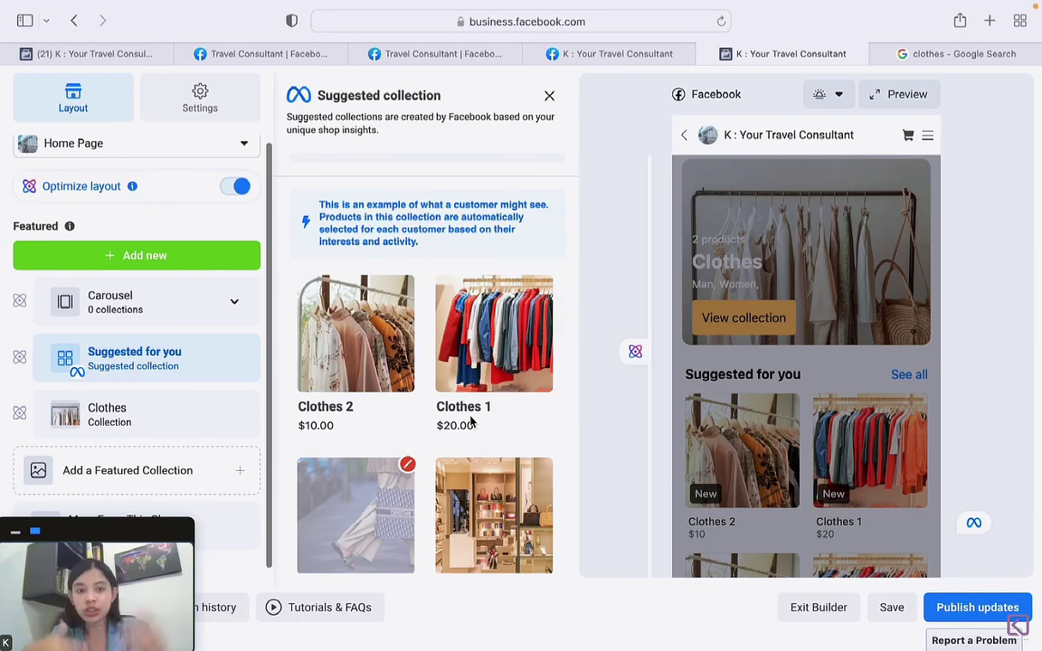
scroll(472, 422, down, 3)
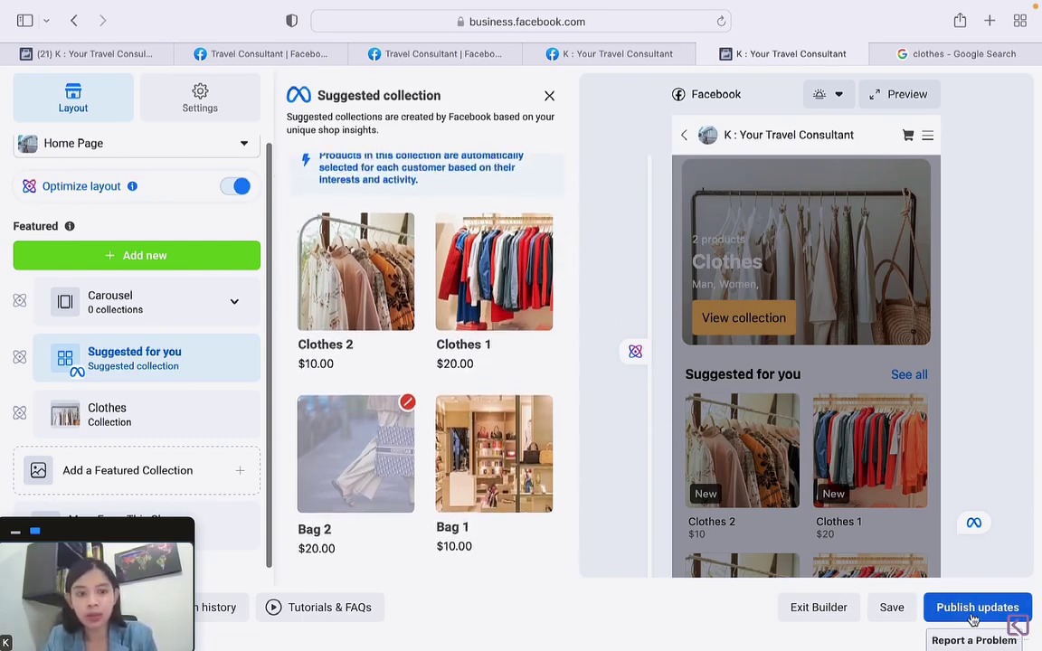
click(111, 302)
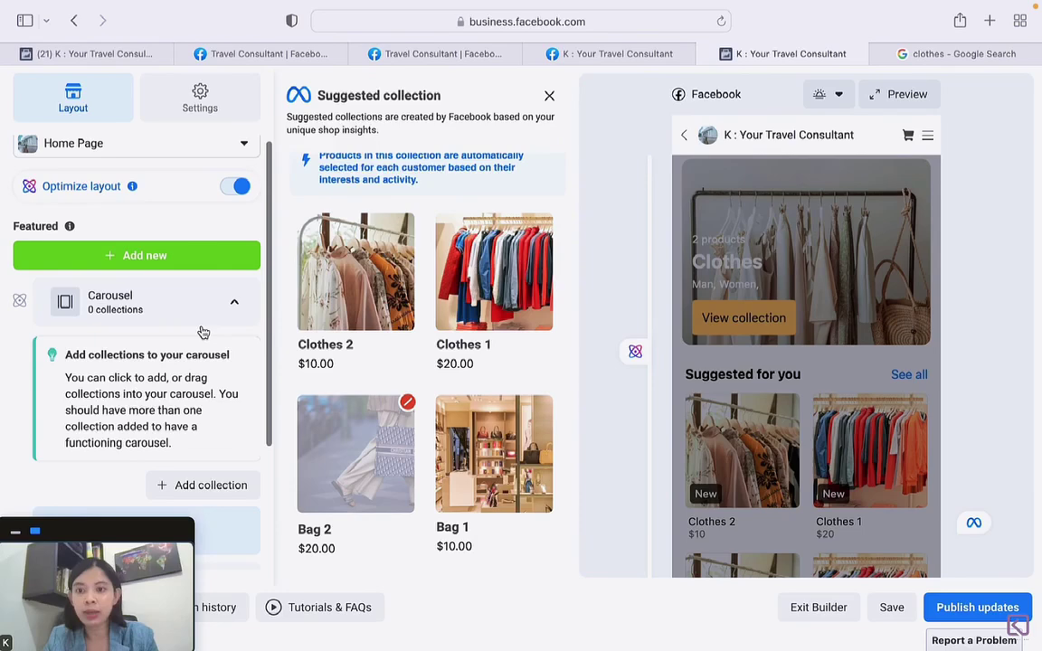
click(234, 301)
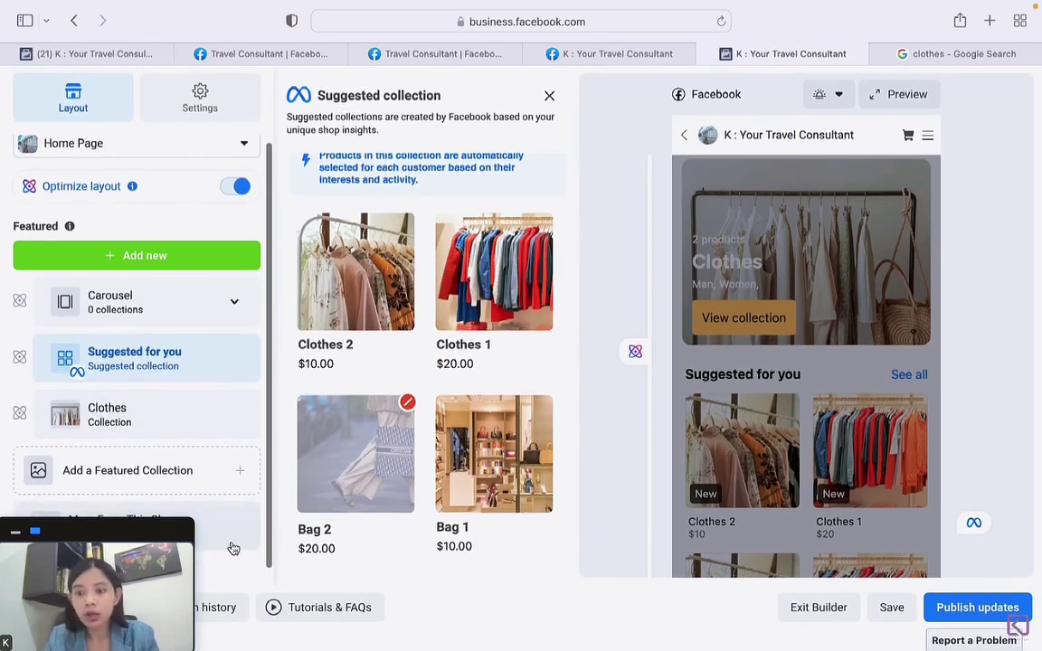
click(233, 549)
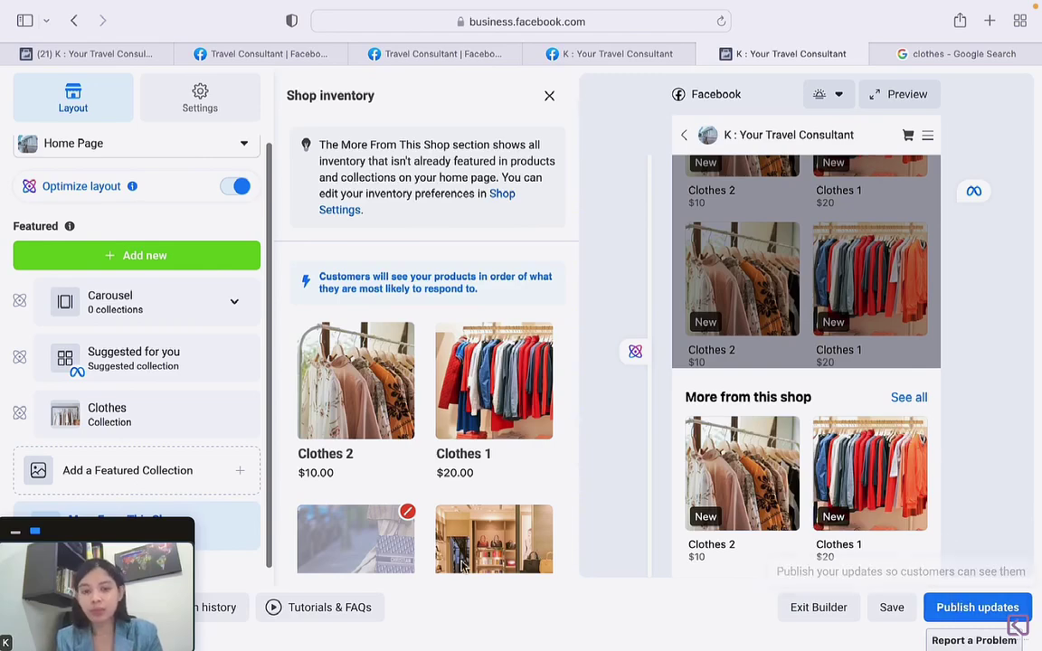
click(162, 425)
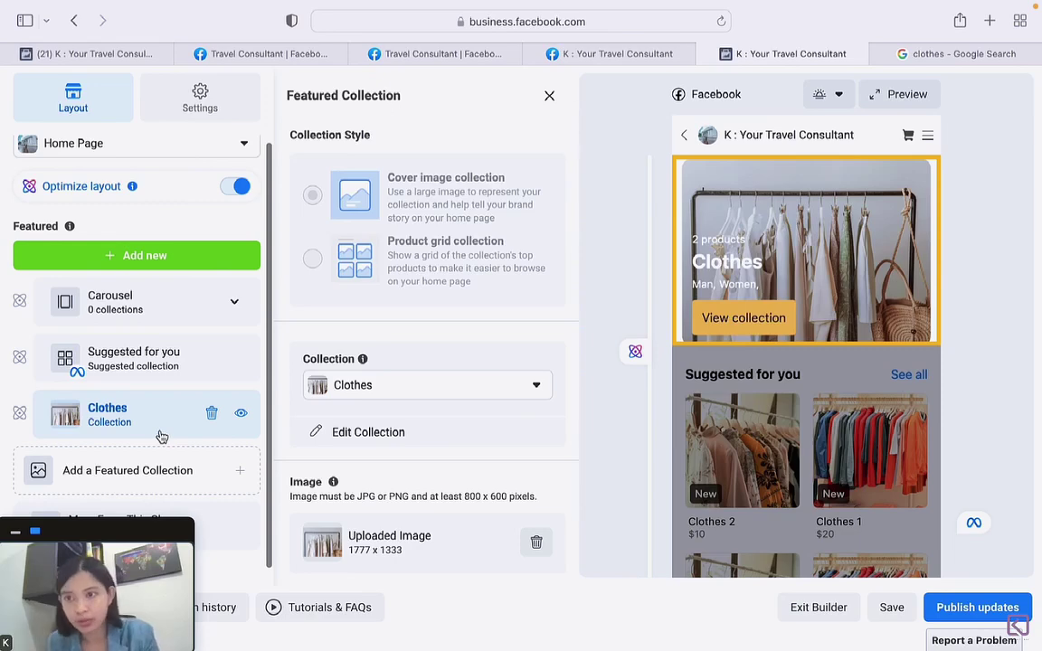
scroll(162, 436, up, 1)
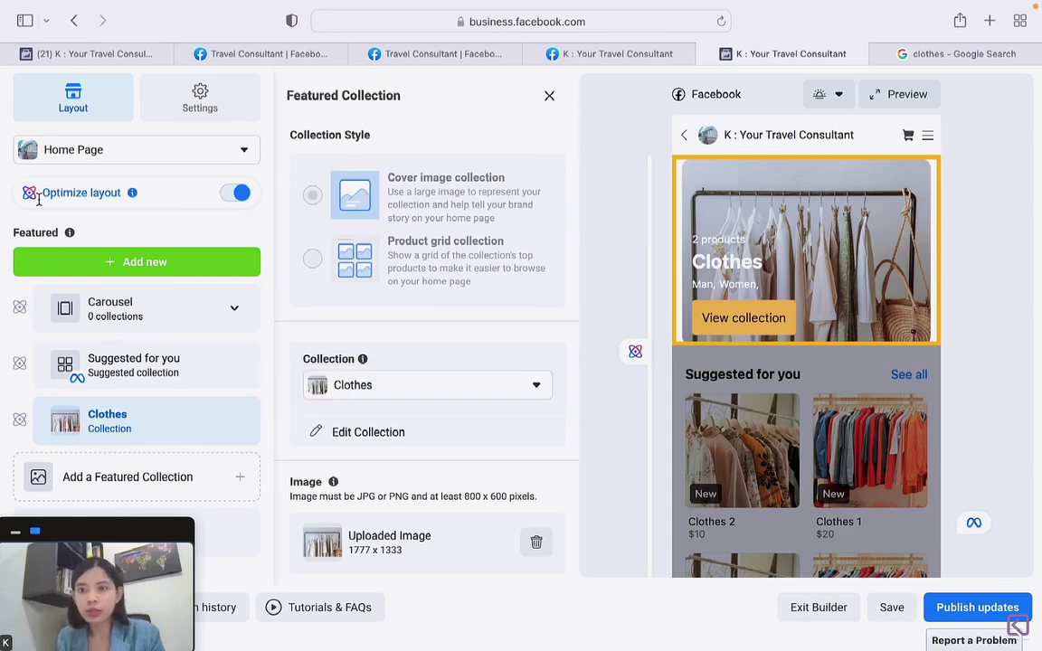
Step: Review the shop's Visibility, Inventory (Default) and Tagged content settings, with tagged photos on
click(207, 101)
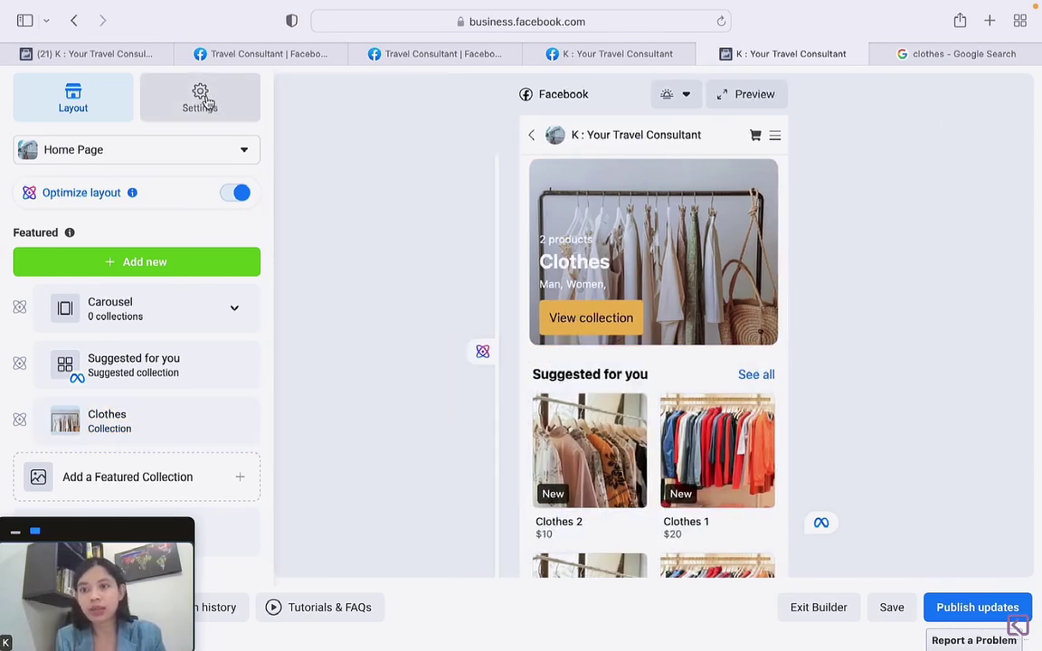
click(159, 208)
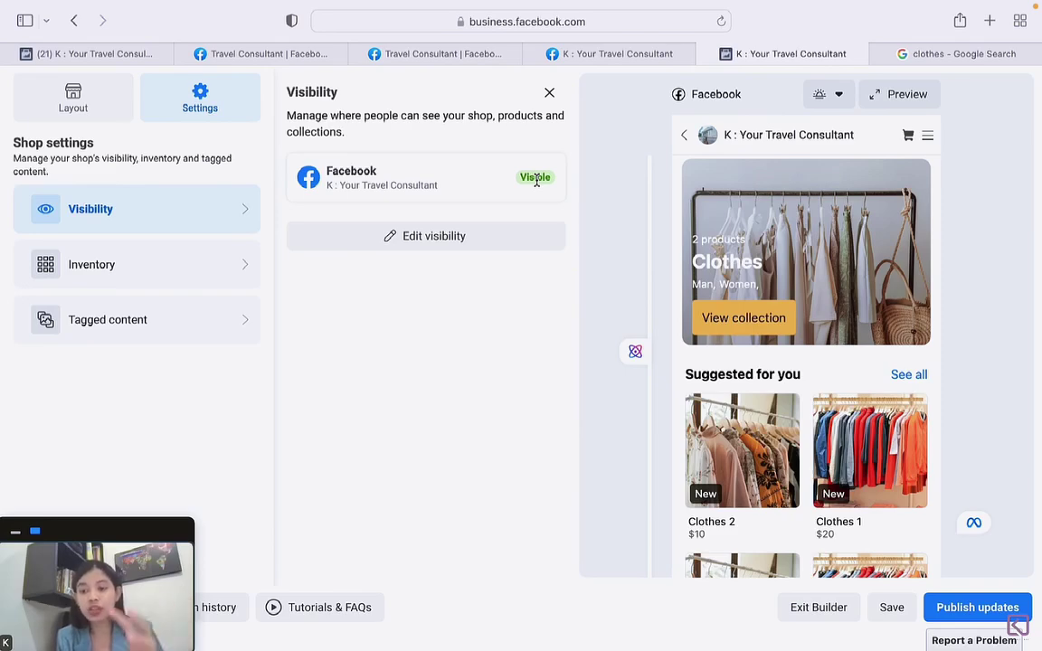
click(214, 273)
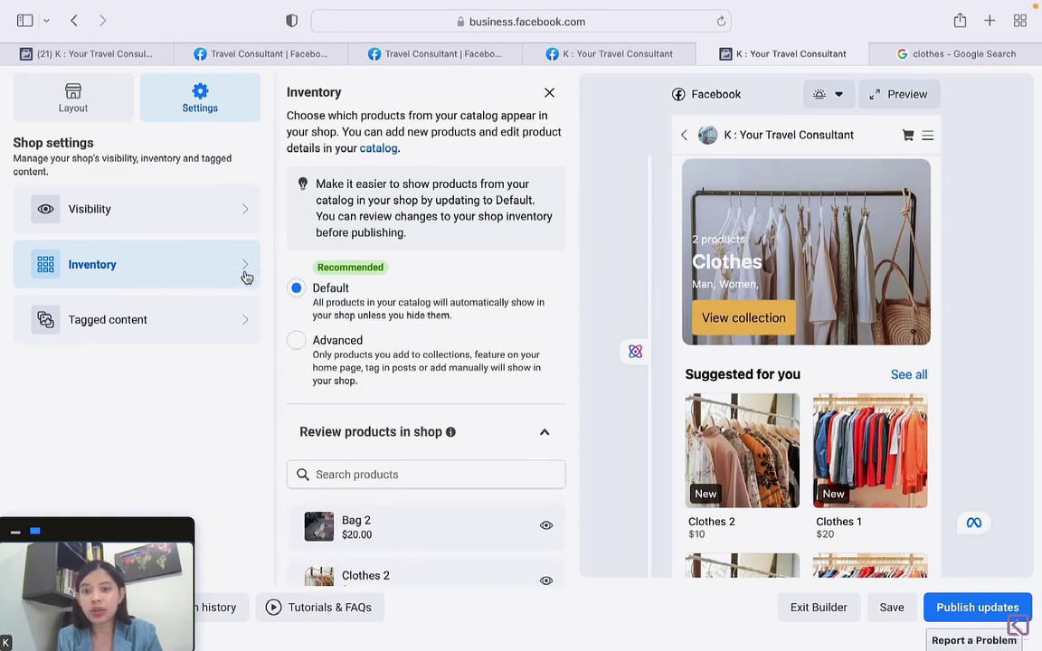
scroll(358, 333, down, 2)
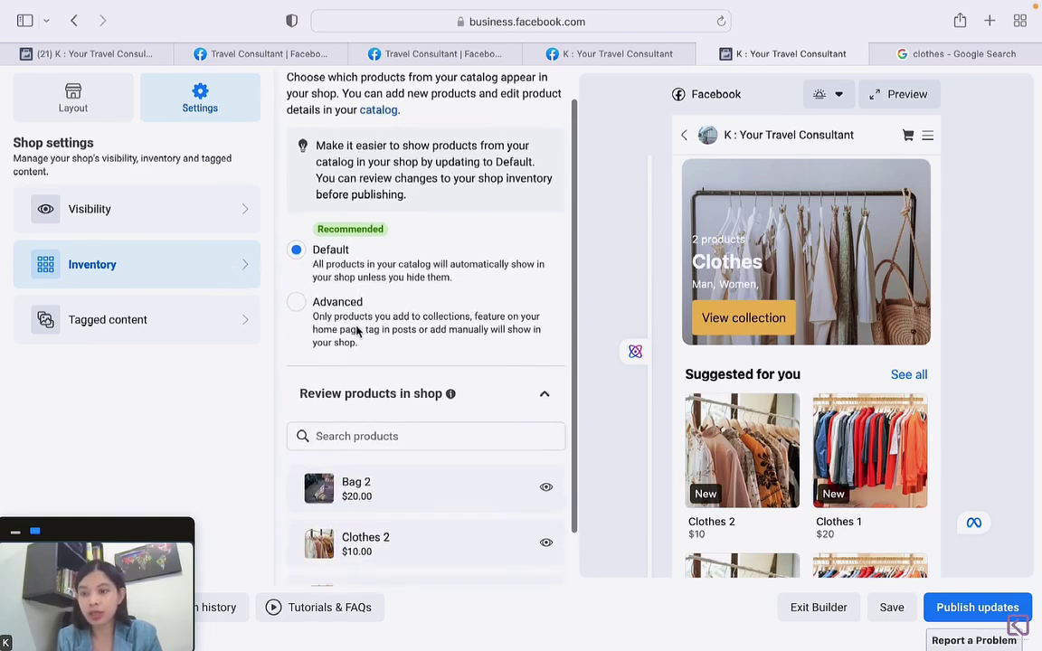
click(100, 104)
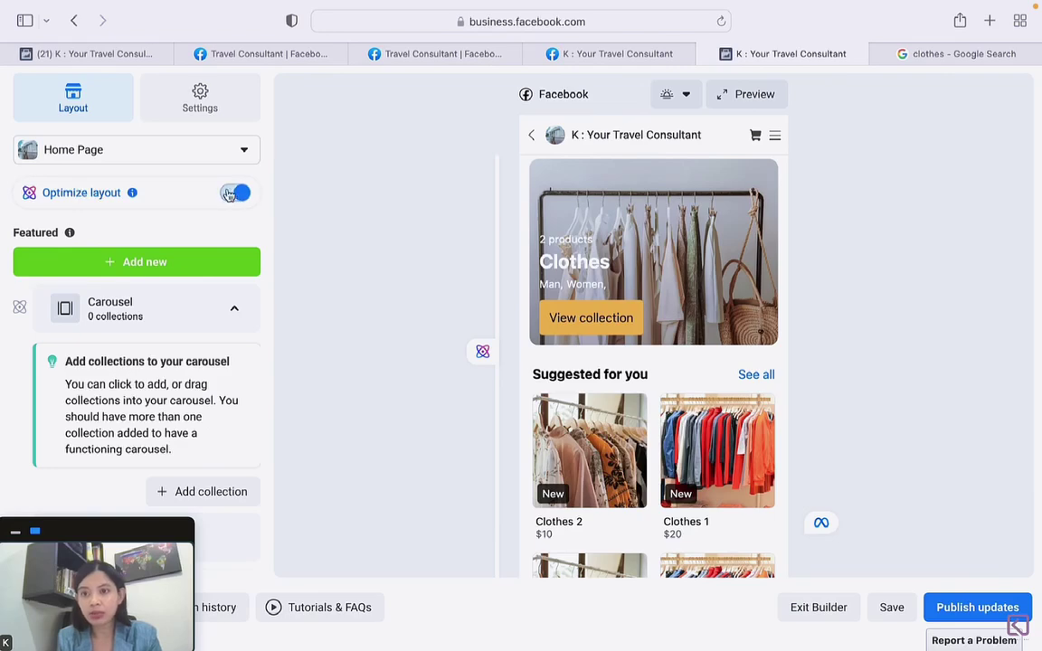
click(209, 118)
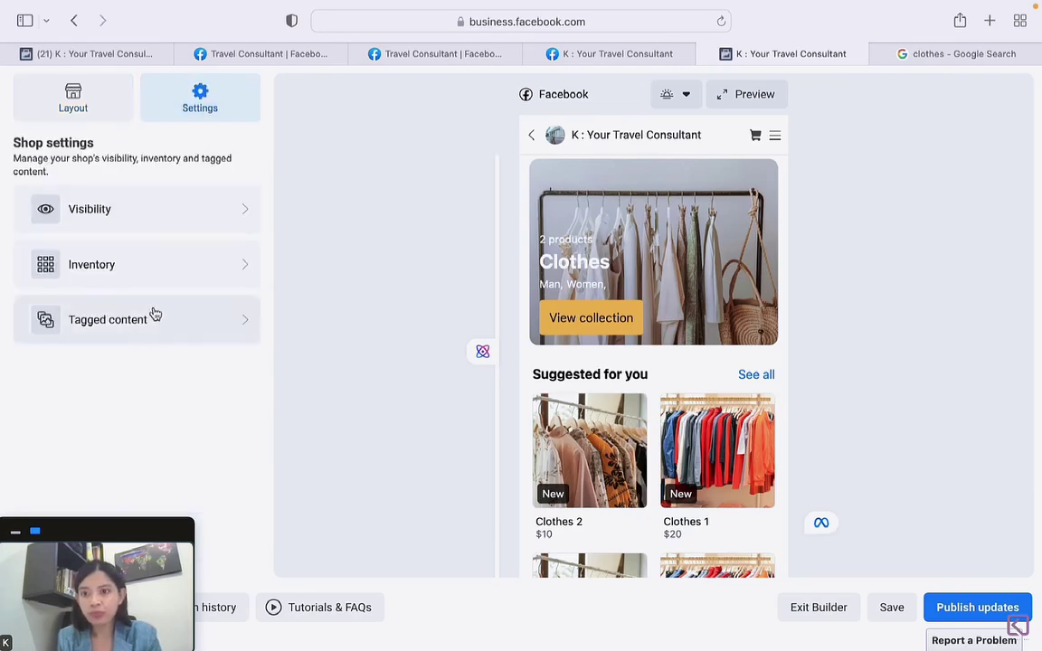
click(184, 272)
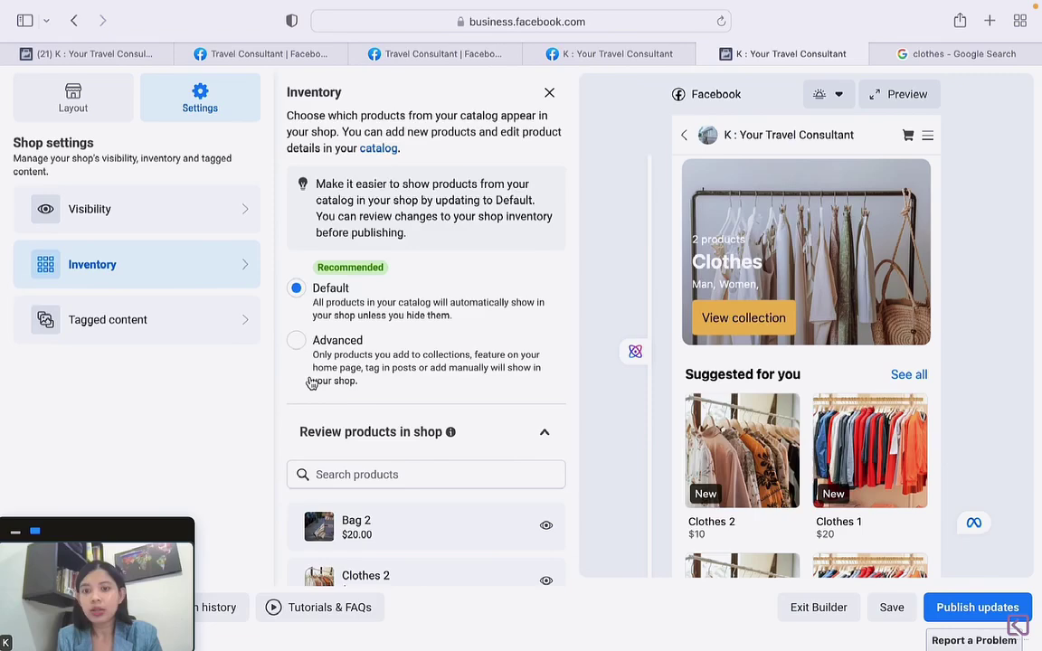
scroll(332, 362, down, 1)
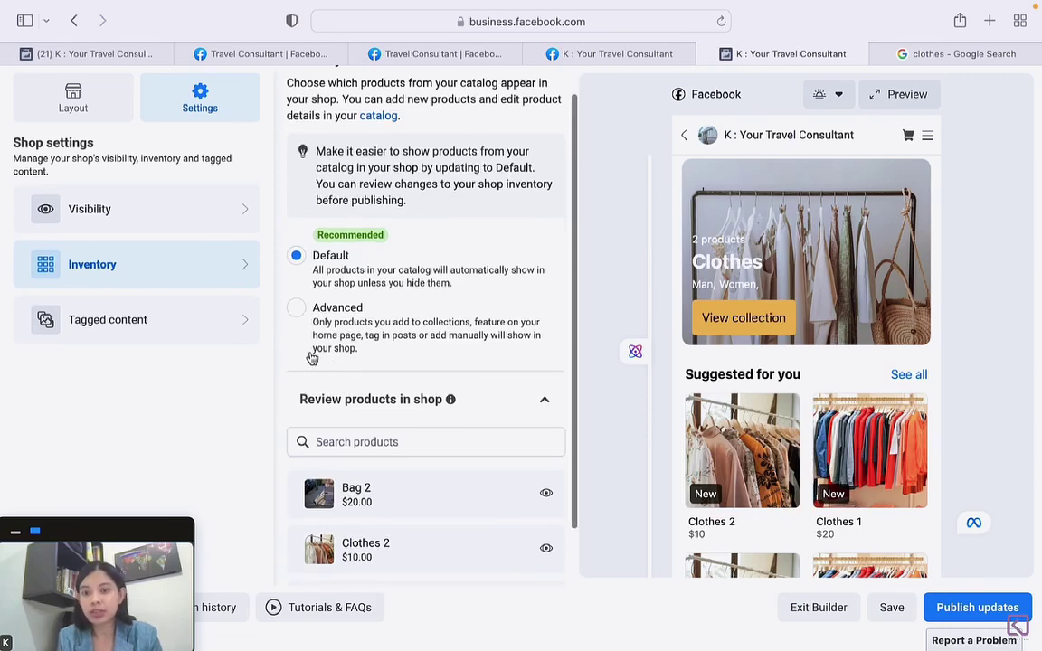
click(176, 333)
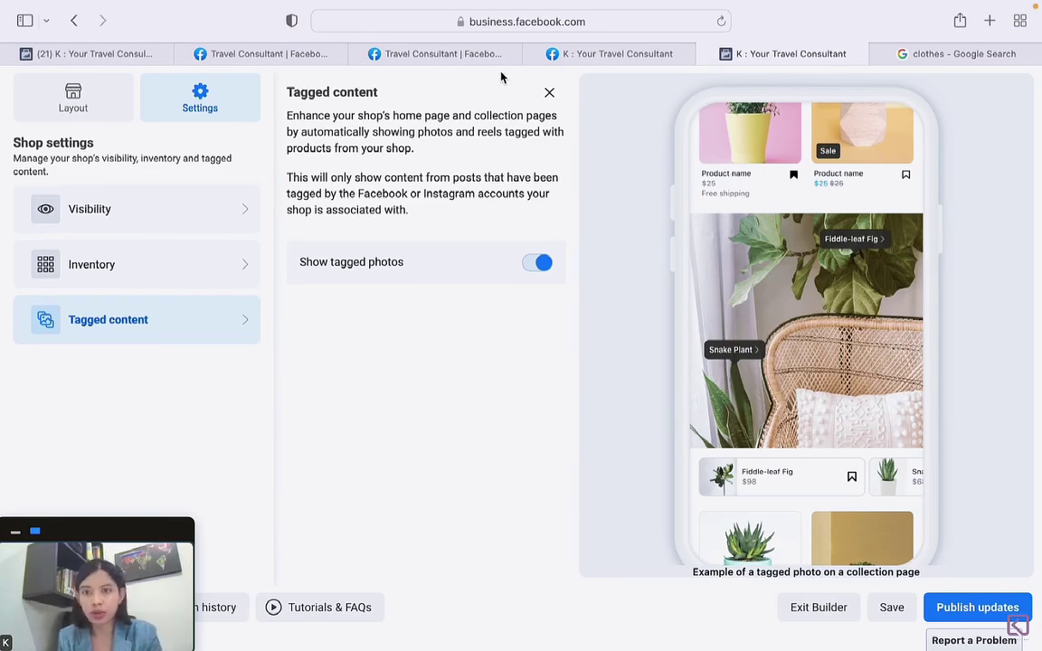
Step: Confirm in Visibility settings that the travel consultant page's shop is Visible on Facebook
click(196, 214)
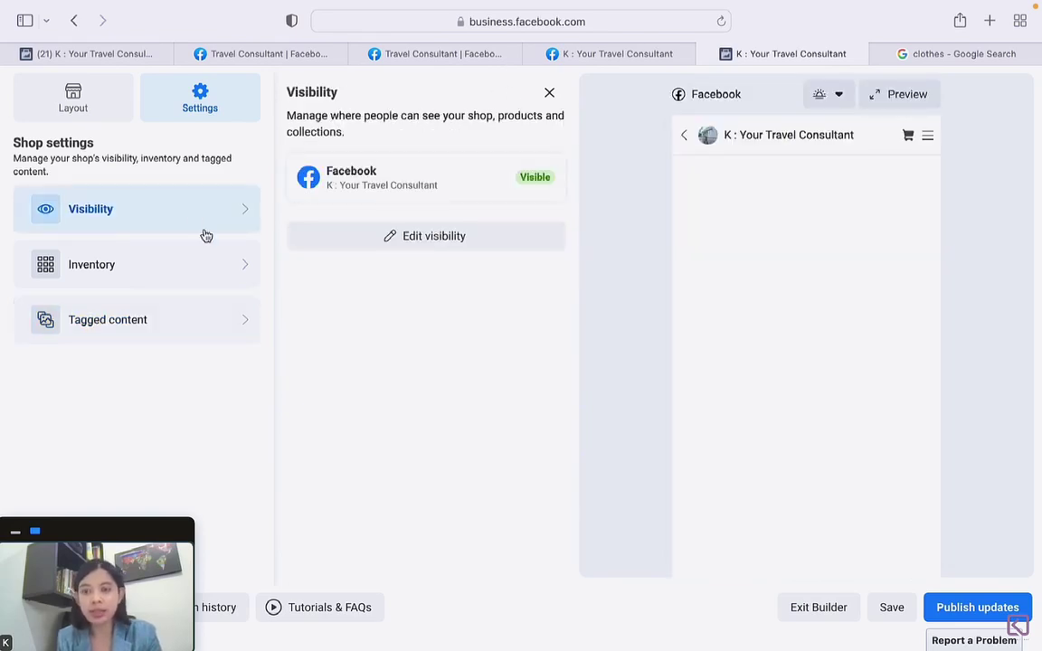